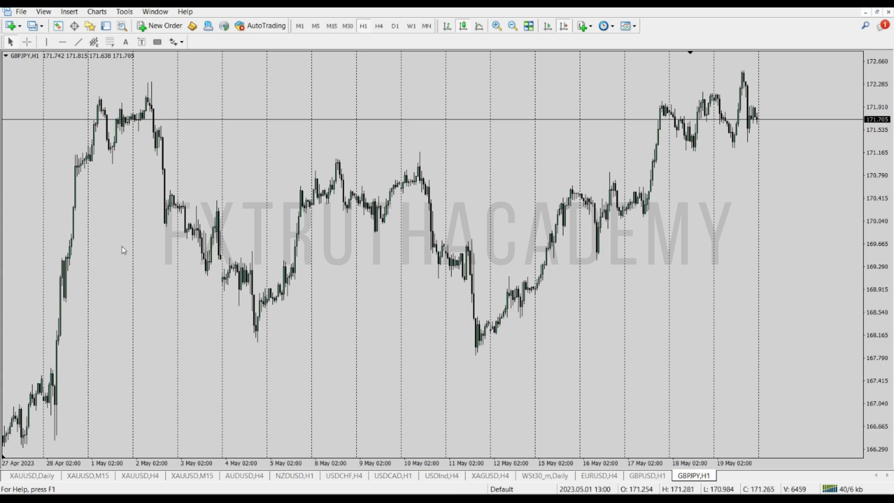
# Draw a filled rectangle over the GBPJPY H1 price action from 11 May to the latest candle, spanning about 167.8 to 172.6.
pyautogui.click(158, 43)
pyautogui.moveTo(446, 358); pyautogui.dragTo(759, 65)
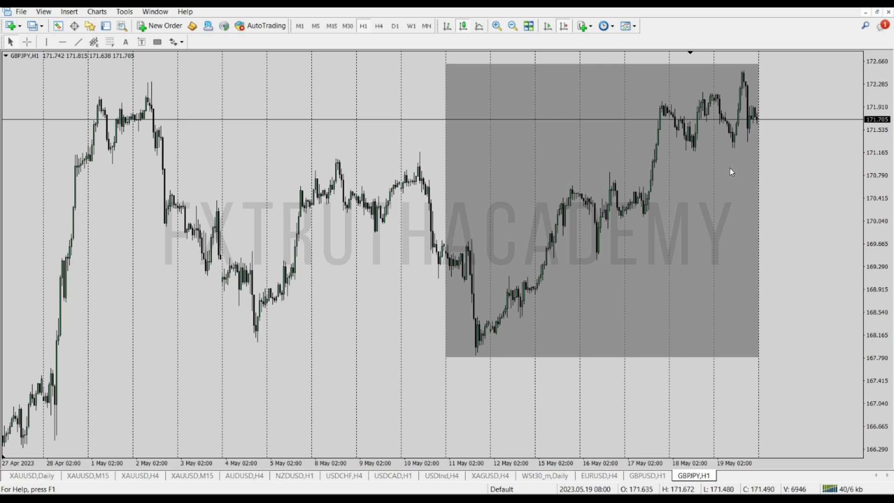
pyautogui.moveTo(712, 118)
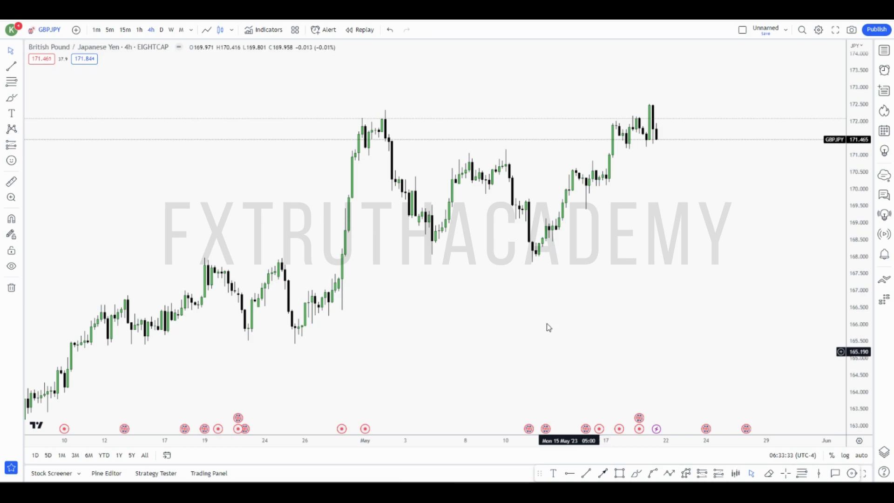
# Switch to TradingView and start a Bar Replay of the GBPJPY 4h chart from the early-May 2023 high.
pyautogui.click(364, 37)
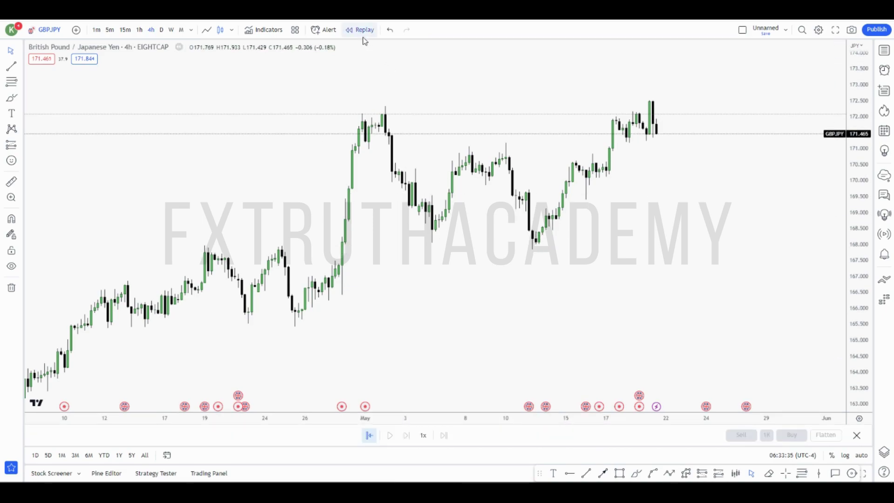
pyautogui.click(380, 99)
pyautogui.moveTo(503, 274); pyautogui.dragTo(249, 287)
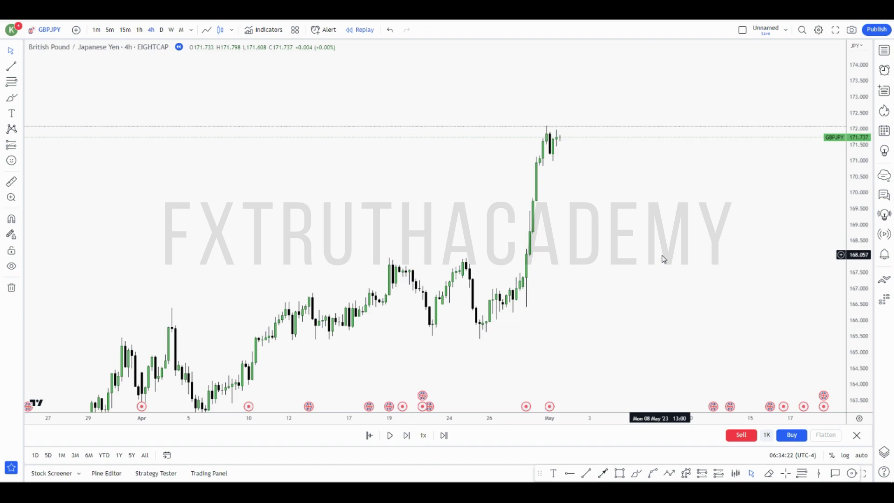
# Change the replayed GBPJPY chart to the daily timeframe and fit the October 2022 to May 2023 price action in view.
pyautogui.click(162, 31)
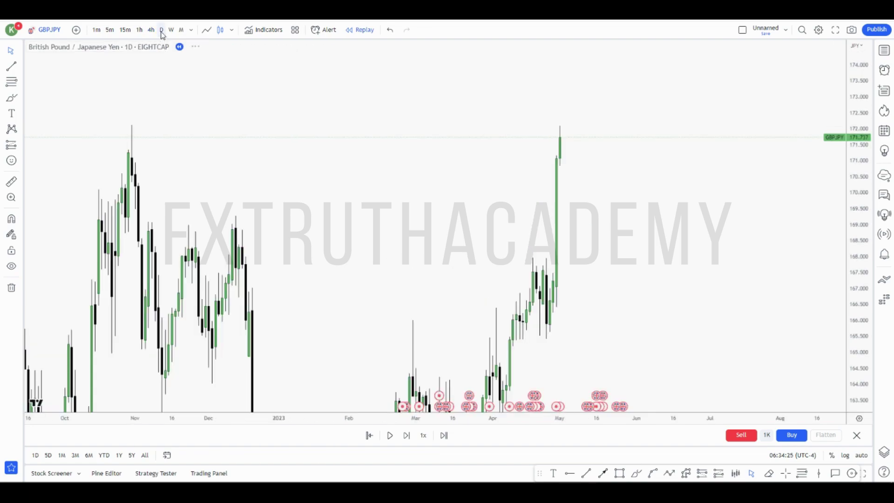
pyautogui.moveTo(299, 256); pyautogui.dragTo(314, 160)
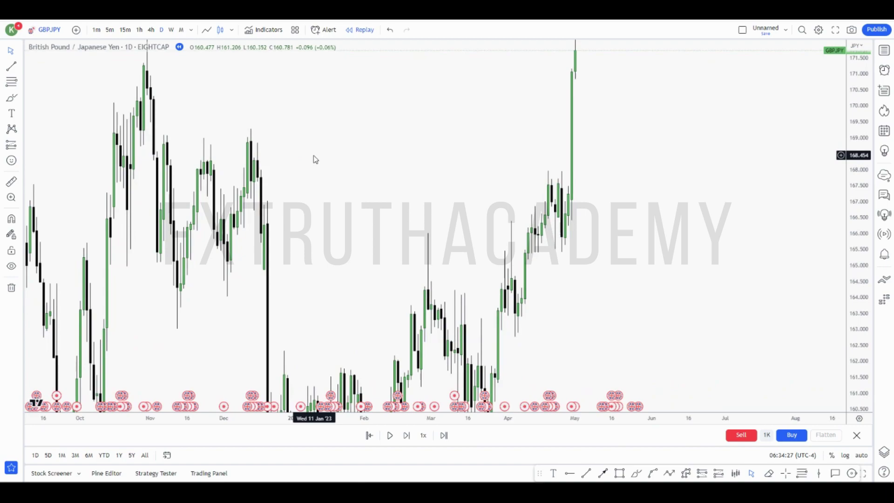
pyautogui.moveTo(861, 180); pyautogui.dragTo(861, 219)
pyautogui.moveTo(446, 366); pyautogui.dragTo(421, 318)
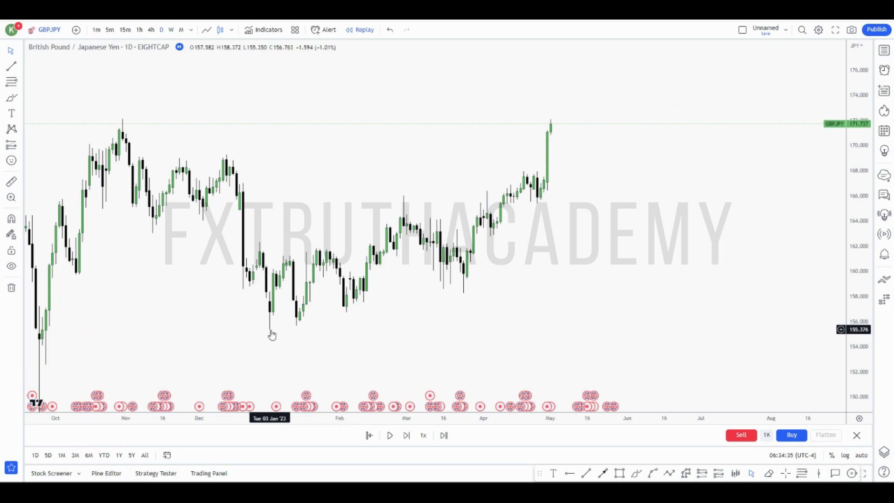
# Draw a rising trend line under the daily lows from 3 Jan 2023 at about 155.06 to 4 Apr 2023 at about 158.15.
pyautogui.click(13, 68)
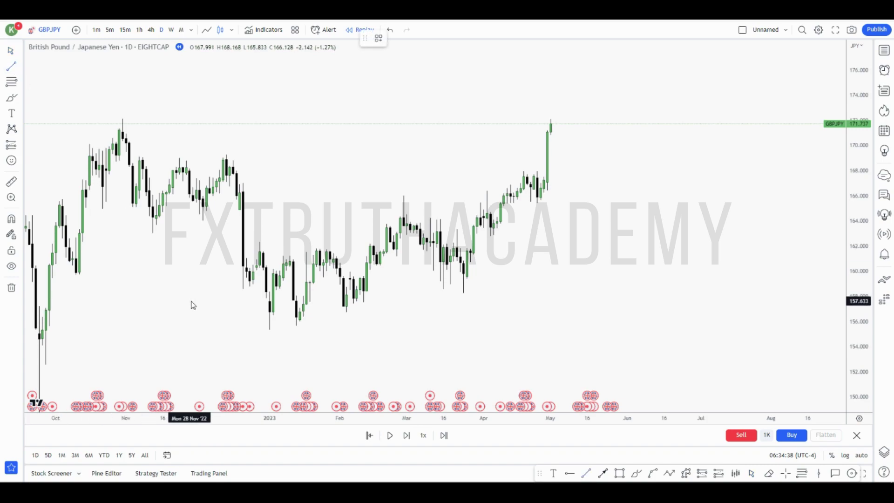
pyautogui.click(270, 333)
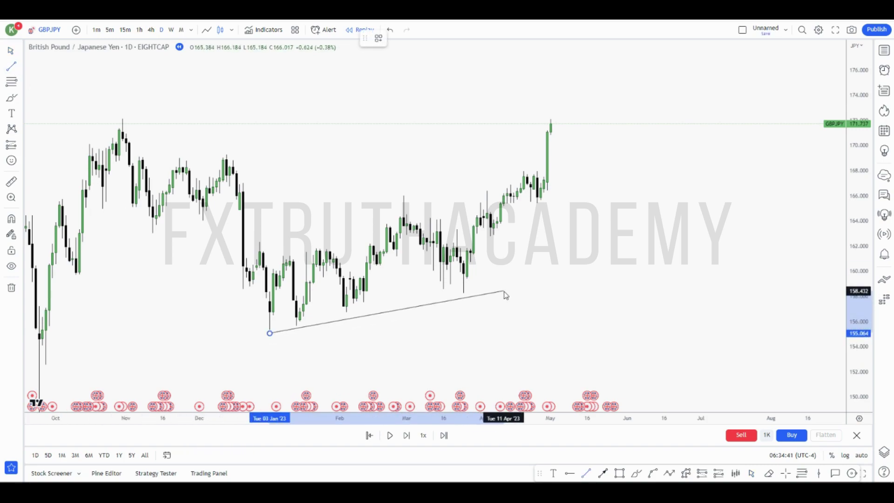
pyautogui.click(488, 295)
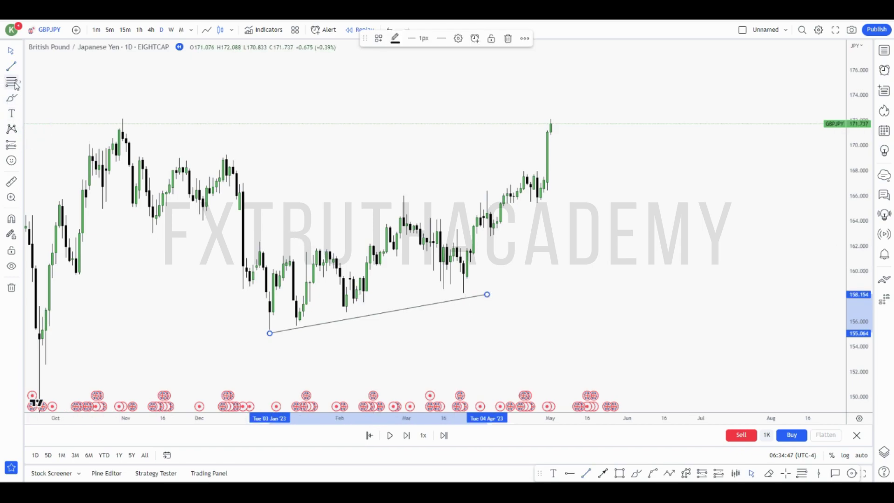
# Draw a circle at the late-December 2022 high and place copies at the 1 March 2023 high and the mid-December 2022 high.
pyautogui.click(20, 98)
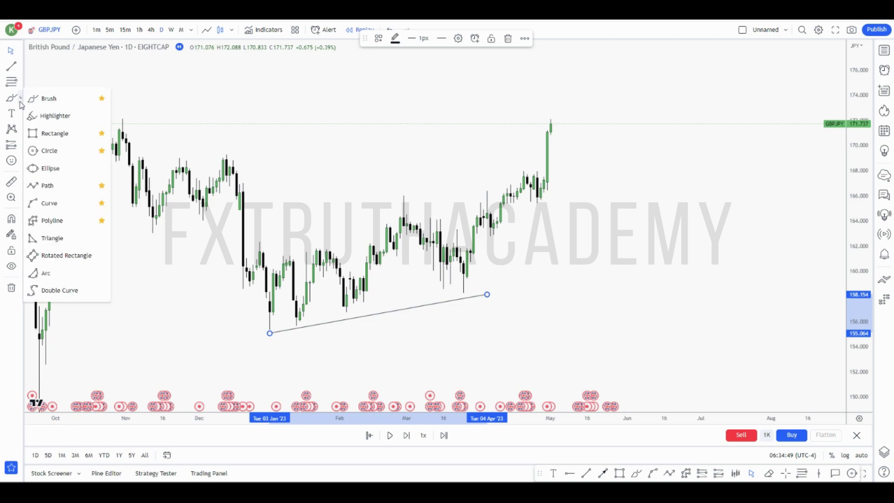
pyautogui.click(45, 166)
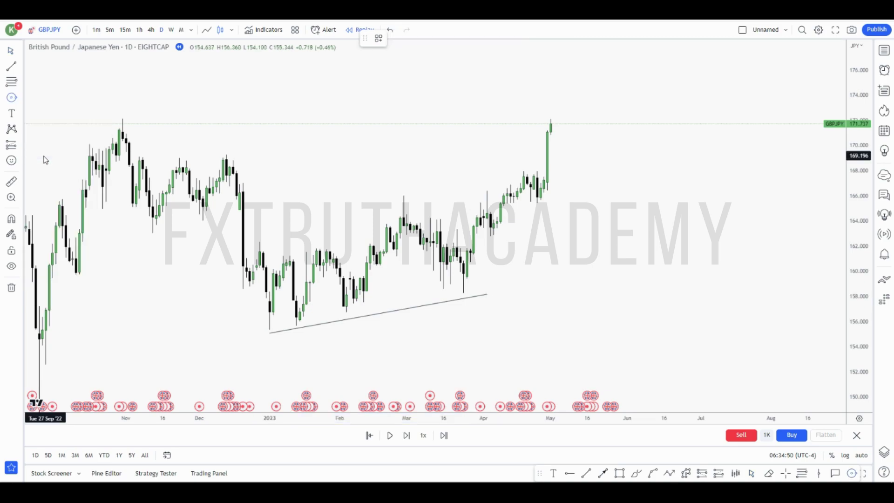
pyautogui.click(257, 237)
pyautogui.click(274, 250)
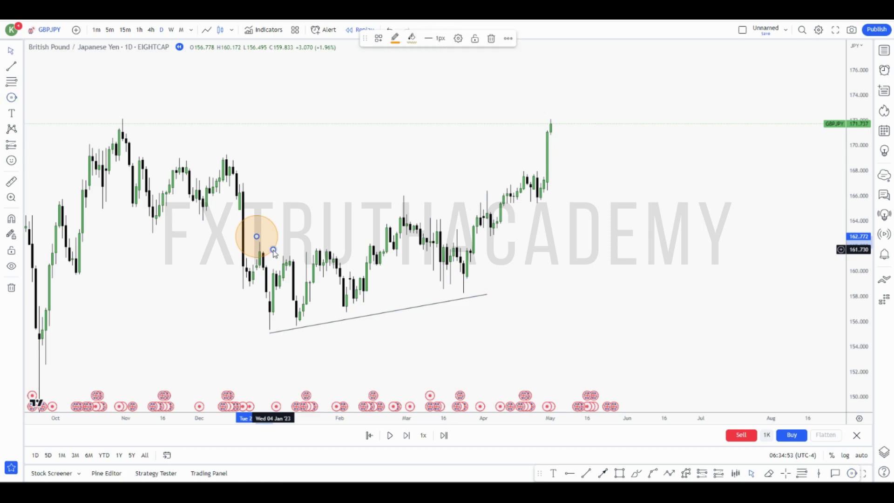
pyautogui.moveTo(259, 243); pyautogui.dragTo(408, 202)
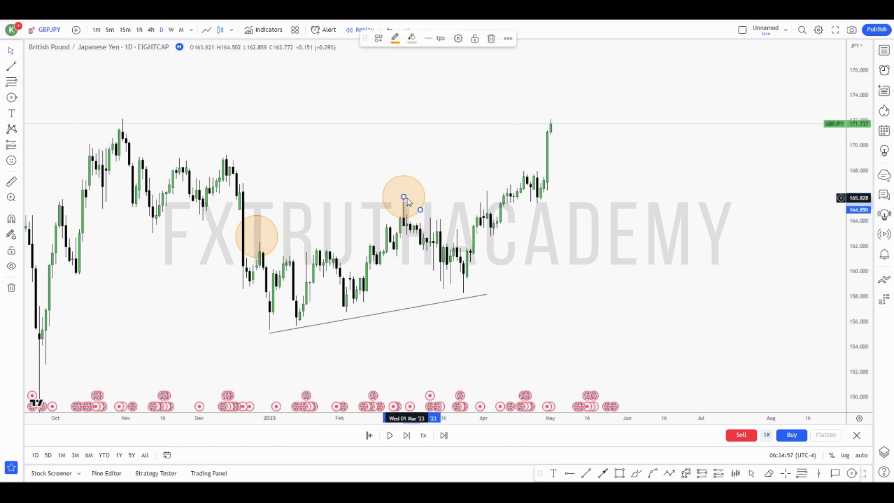
pyautogui.moveTo(404, 199); pyautogui.dragTo(217, 162)
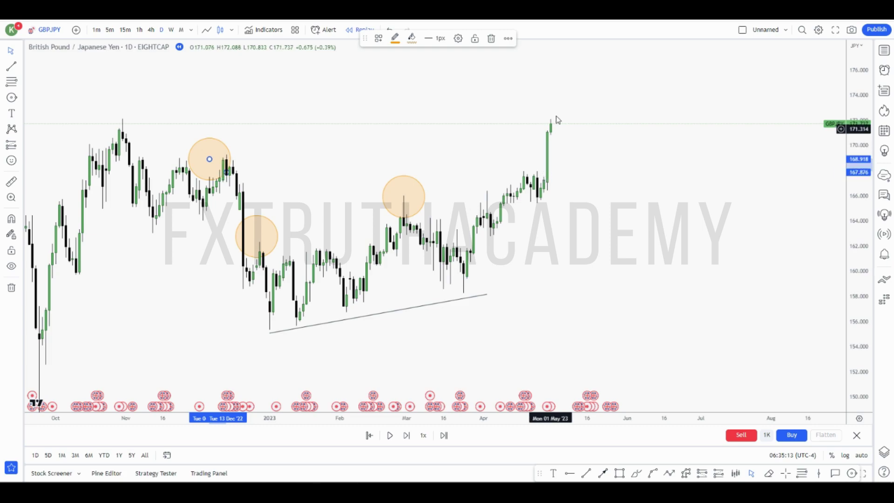
# Remove all drawings from the GBPJPY daily chart.
pyautogui.rightClick(460, 177)
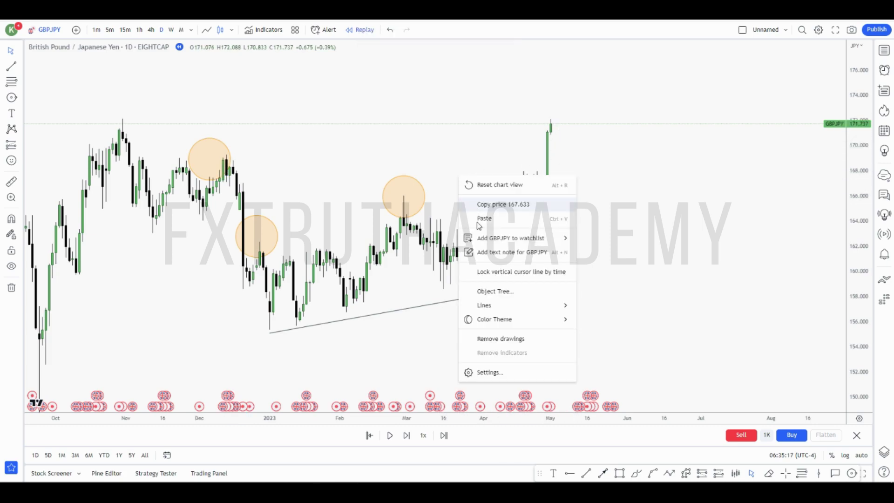
pyautogui.click(511, 342)
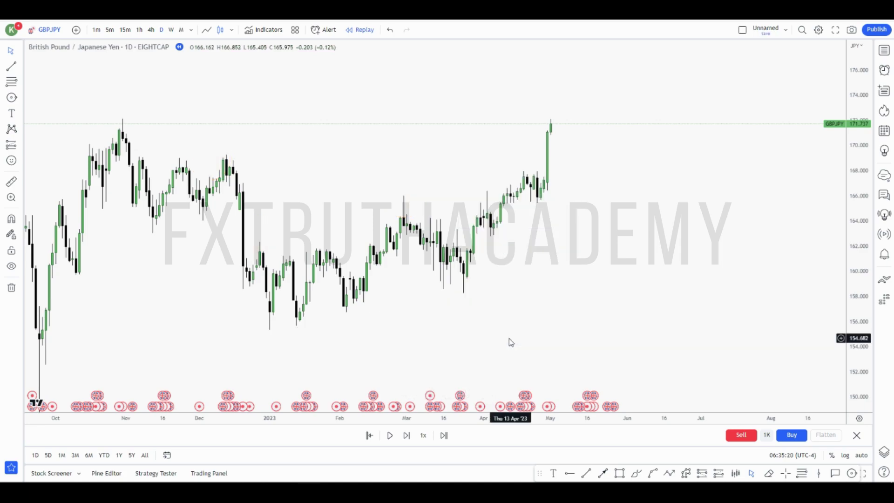
# Draw a horizontal ray from the 31 Oct 2022 daily high and align it with the wick at 172.147.
pyautogui.moveTo(365, 270)
pyautogui.mouseDown()
pyautogui.moveTo(433, 315)
pyautogui.moveTo(525, 307)
pyautogui.moveTo(508, 305)
pyautogui.mouseUp()
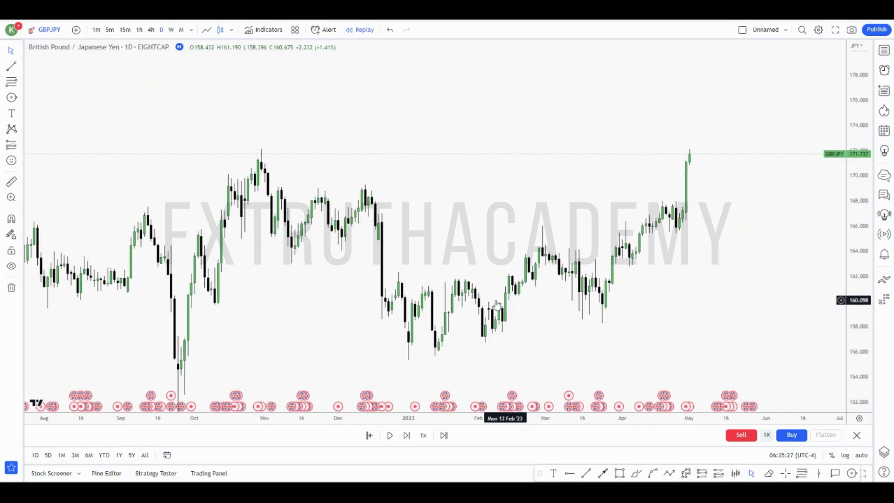
pyautogui.click(409, 394)
pyautogui.click(409, 393)
pyautogui.click(409, 394)
pyautogui.click(409, 393)
pyautogui.moveTo(416, 305); pyautogui.dragTo(276, 285)
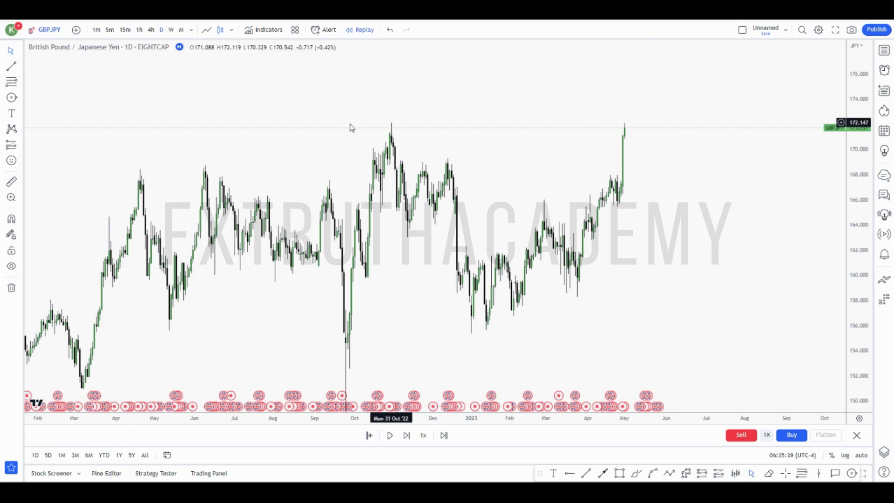
pyautogui.click(569, 472)
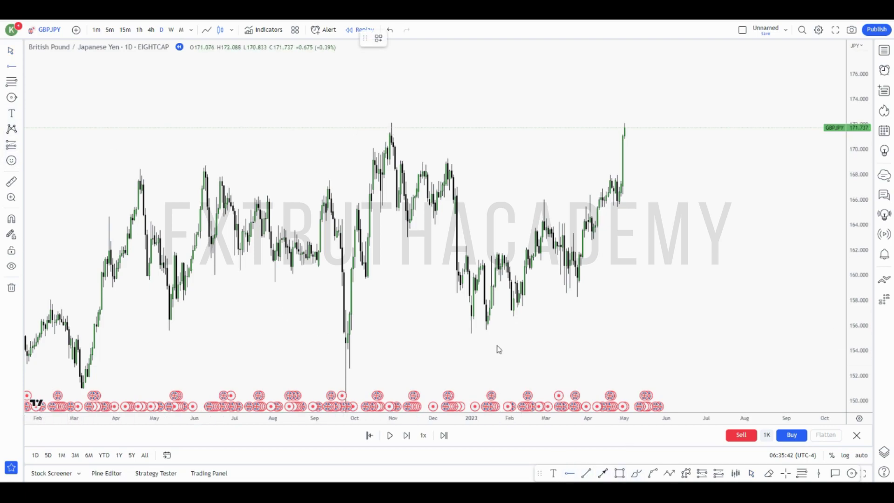
pyautogui.click(391, 125)
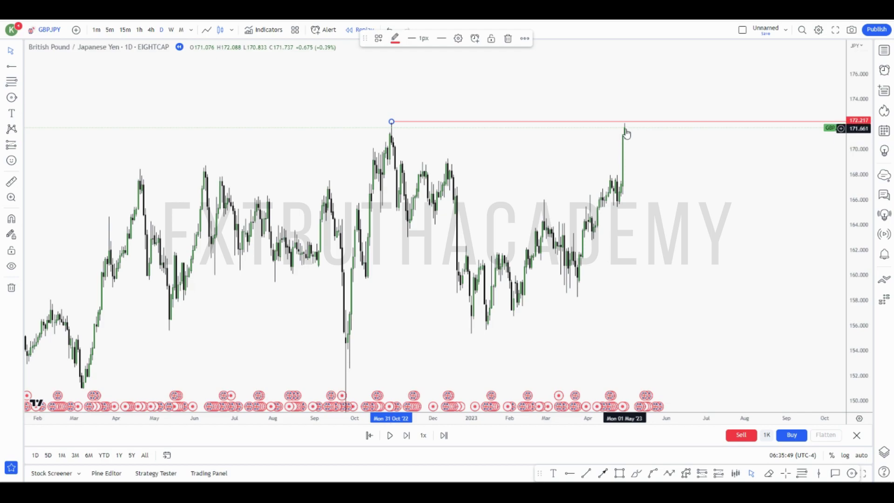
pyautogui.click(599, 142)
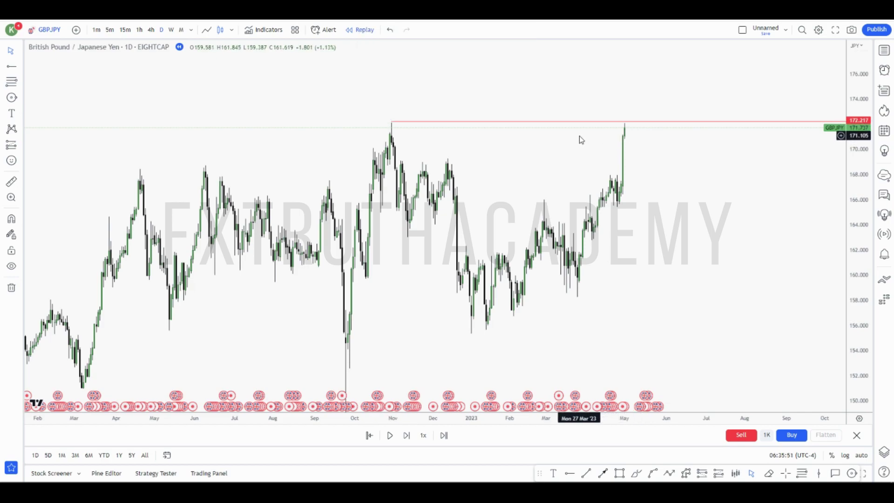
pyautogui.moveTo(393, 122); pyautogui.dragTo(393, 124)
pyautogui.click(403, 135)
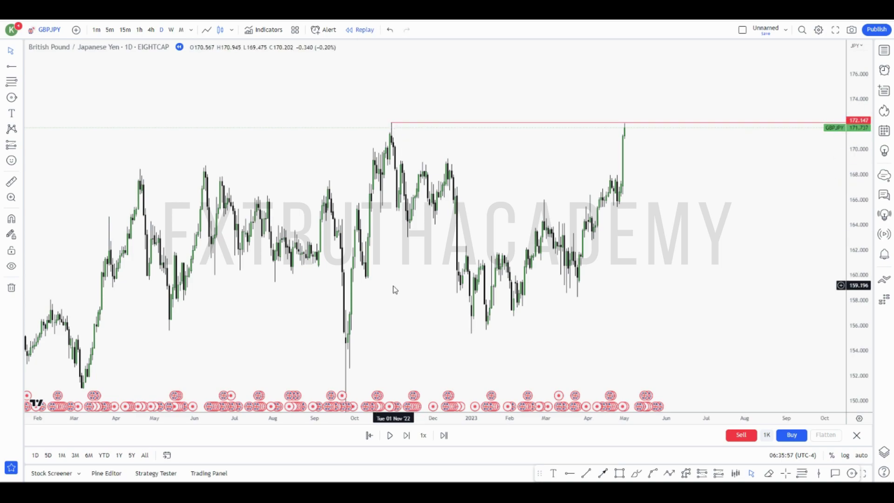
# Switch the GBPJPY chart to the 1W timeframe and go back to the 2015–2016 price history.
pyautogui.click(427, 392)
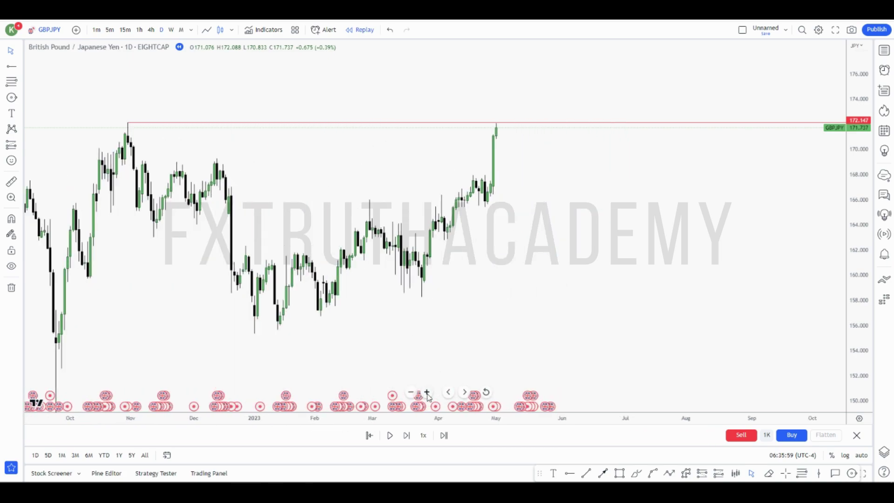
pyautogui.click(427, 392)
pyautogui.moveTo(855, 269); pyautogui.dragTo(854, 100)
pyautogui.moveTo(423, 124); pyautogui.dragTo(458, 285)
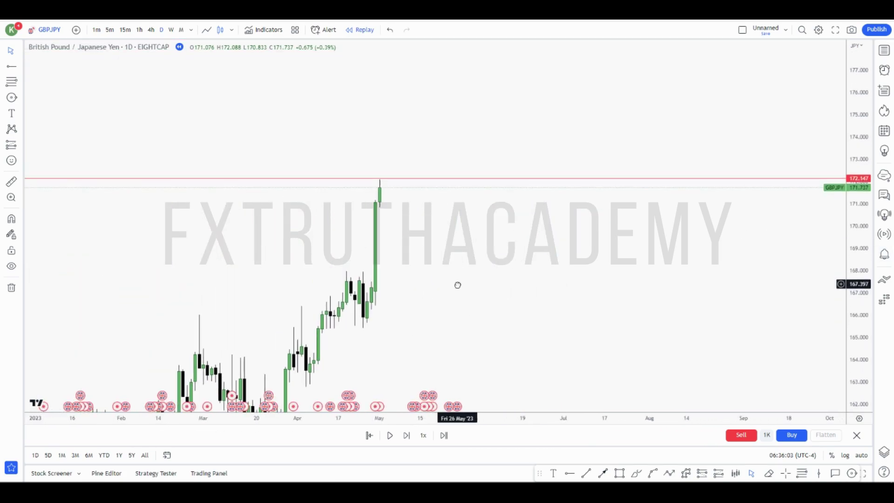
pyautogui.moveTo(344, 238); pyautogui.dragTo(577, 166)
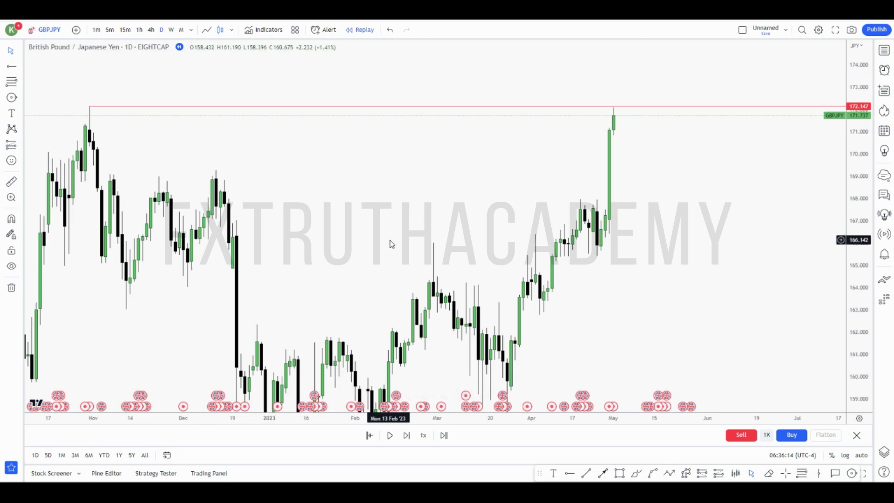
pyautogui.write('1W')
pyautogui.press('Return')
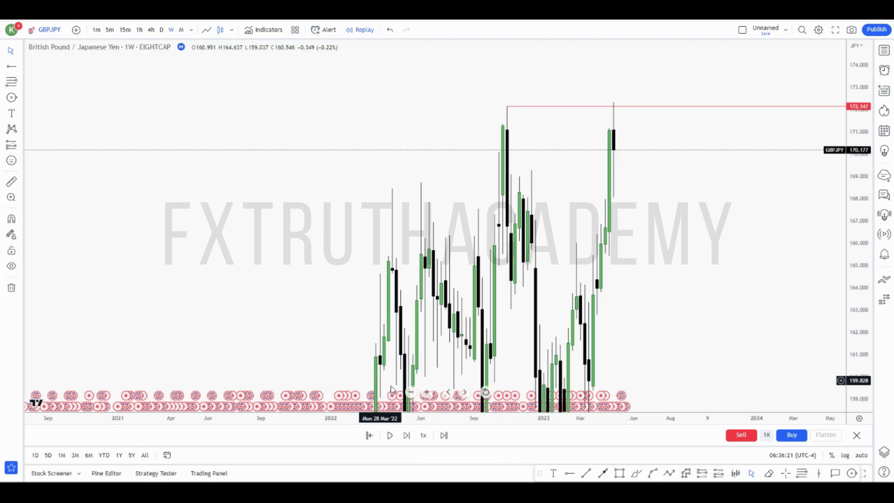
pyautogui.scroll(-5, 713, 250)
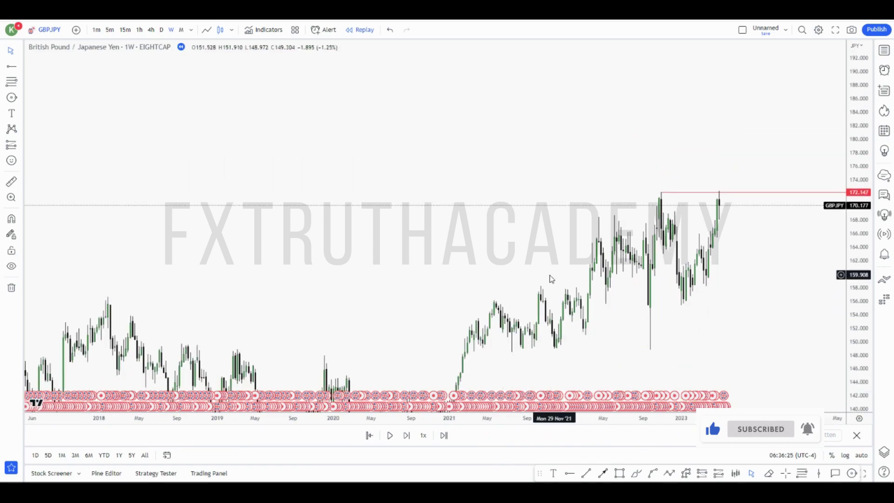
pyautogui.hscroll(-3, 453, 287)
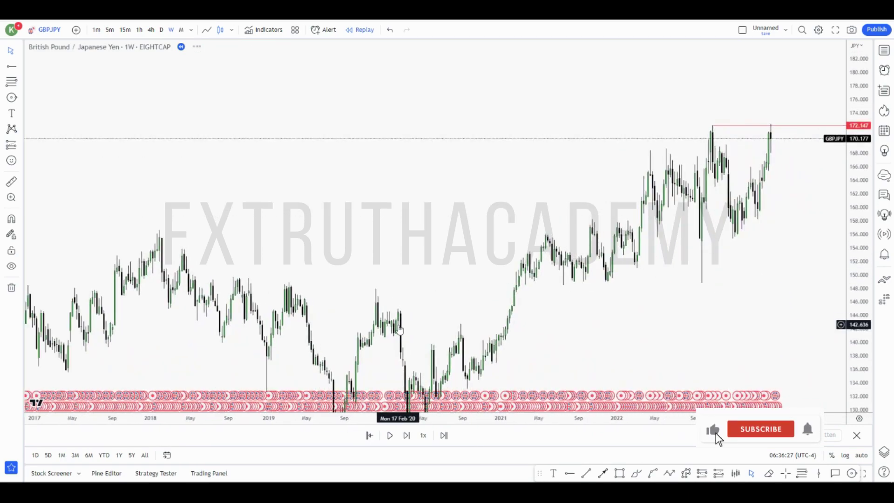
pyautogui.hscroll(-6, 522, 259)
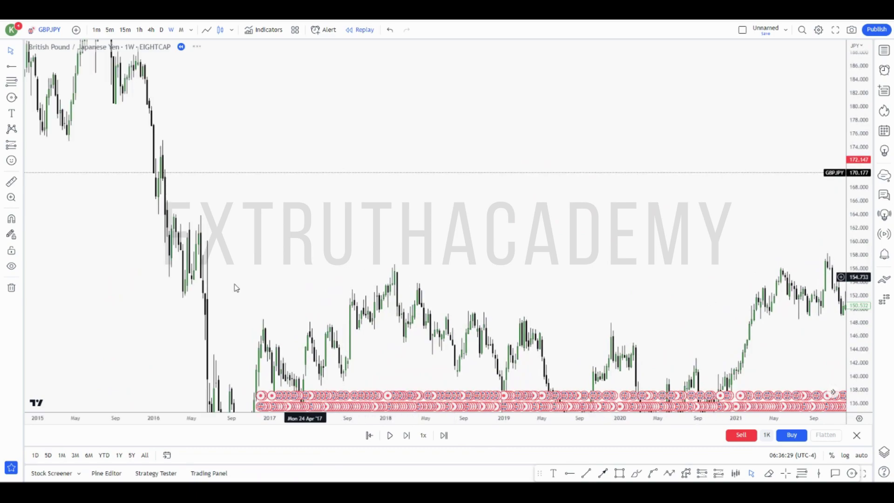
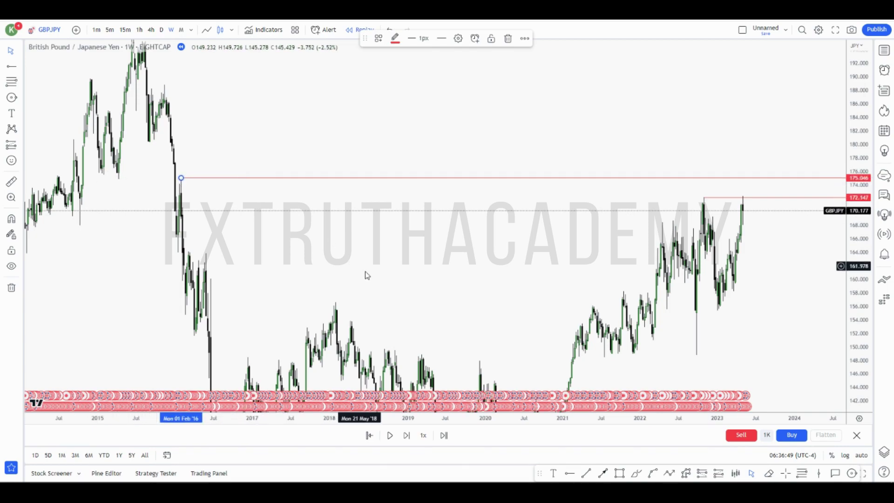
# Draw a horizontal ray from the 13 Apr 2015 weekly low at 175.046 and move the 1 Feb 2016 ray down to about 172.8.
pyautogui.click(571, 474)
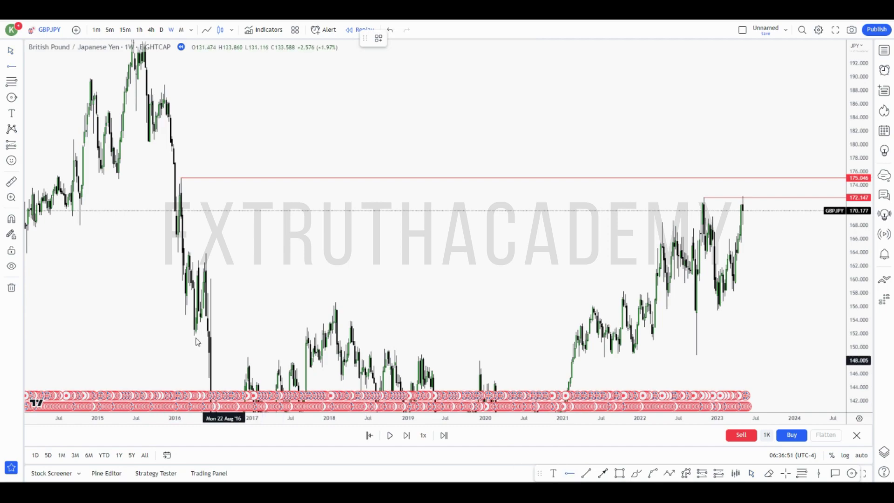
pyautogui.click(119, 178)
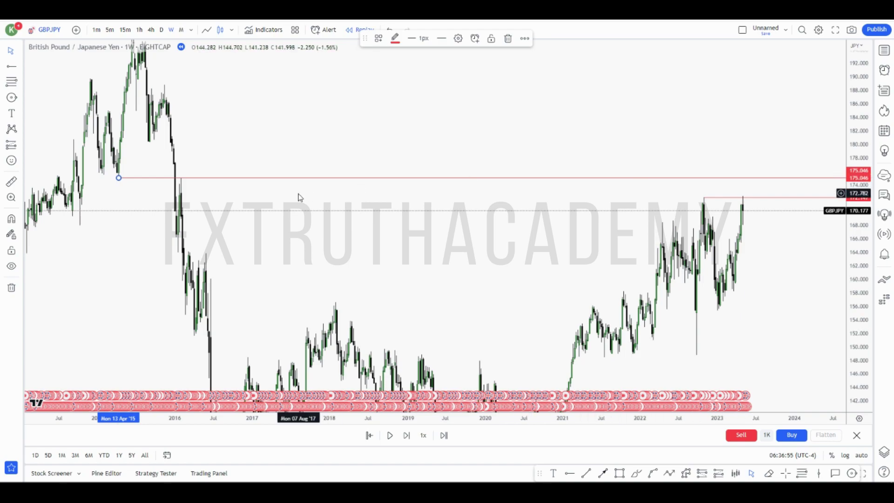
pyautogui.click(182, 191)
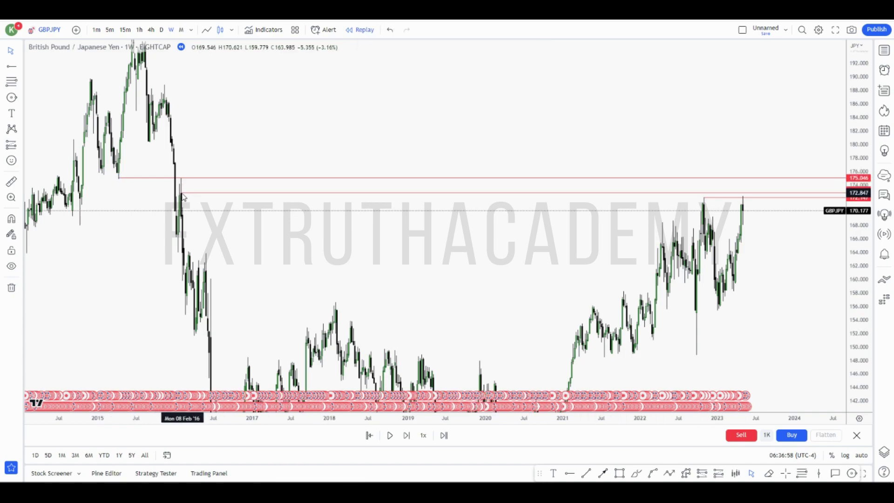
pyautogui.click(181, 193)
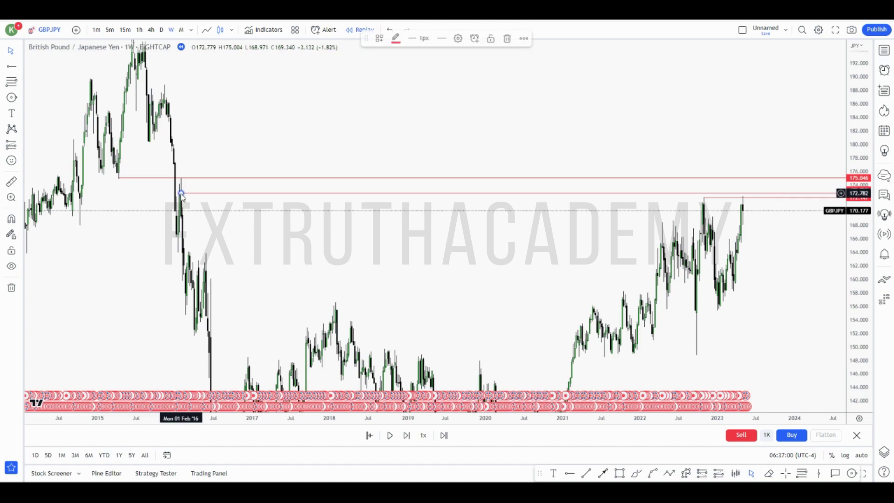
# Switch the GBPJPY chart from the weekly to the 1D timeframe.
pyautogui.moveTo(503, 238); pyautogui.dragTo(425, 252)
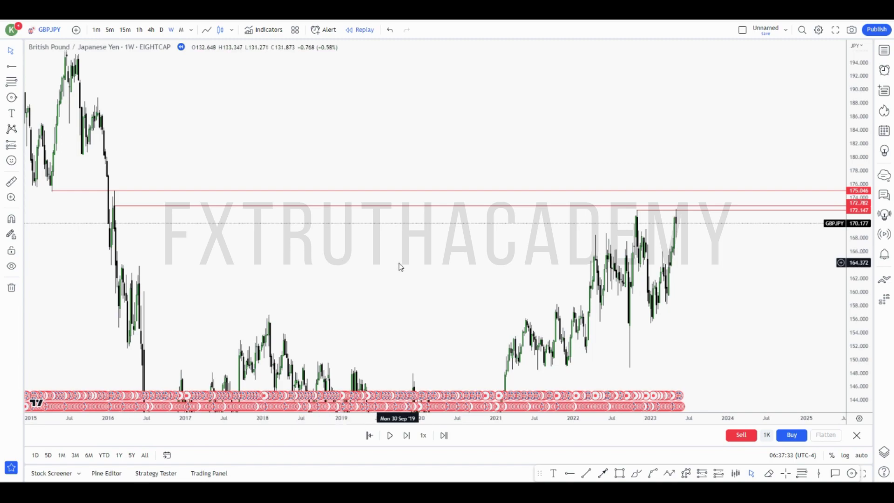
pyautogui.write('1D')
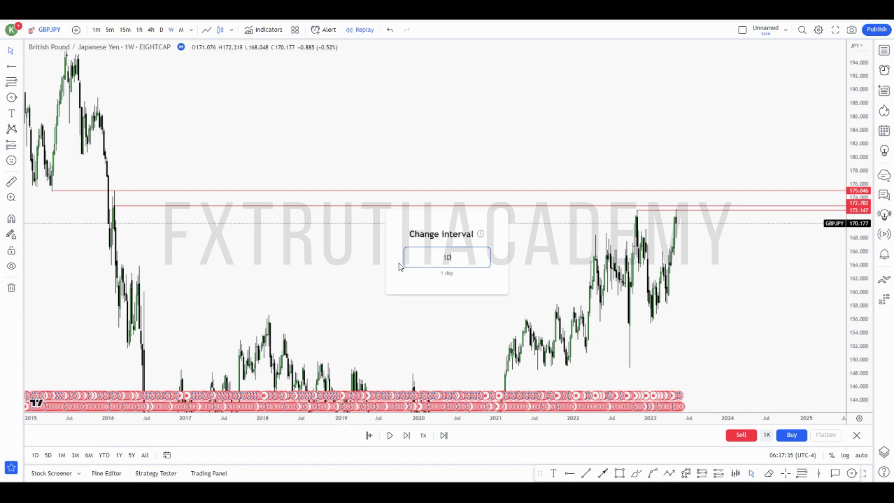
pyautogui.press('Return')
pyautogui.write('1')
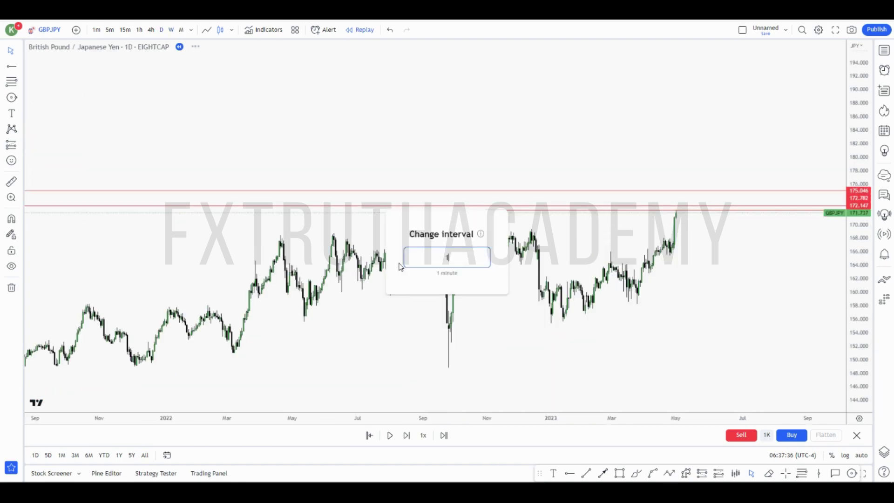
pyautogui.write('D')
pyautogui.press('Return')
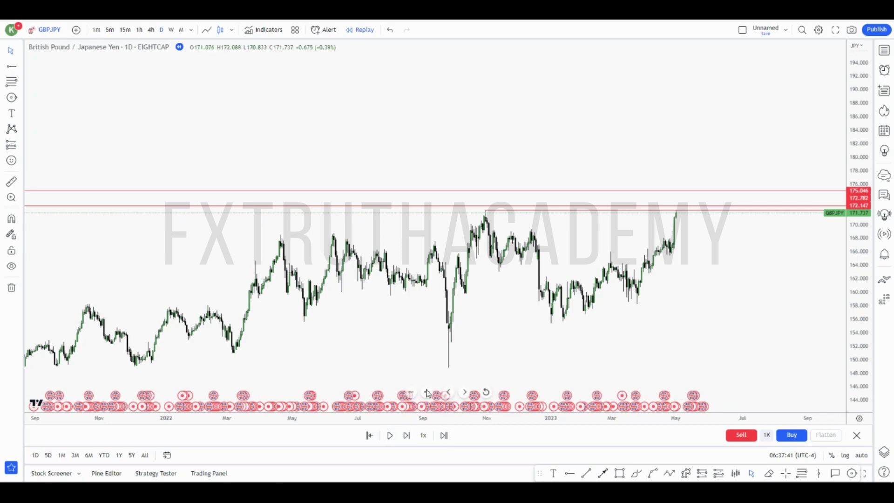
# Examine the daily price action from September 2022 to early May 2023 against the marked resistance levels.
pyautogui.scroll(5, 428, 393)
pyautogui.moveTo(645, 295); pyautogui.dragTo(752, 311)
pyautogui.moveTo(862, 311); pyautogui.dragTo(861, 114)
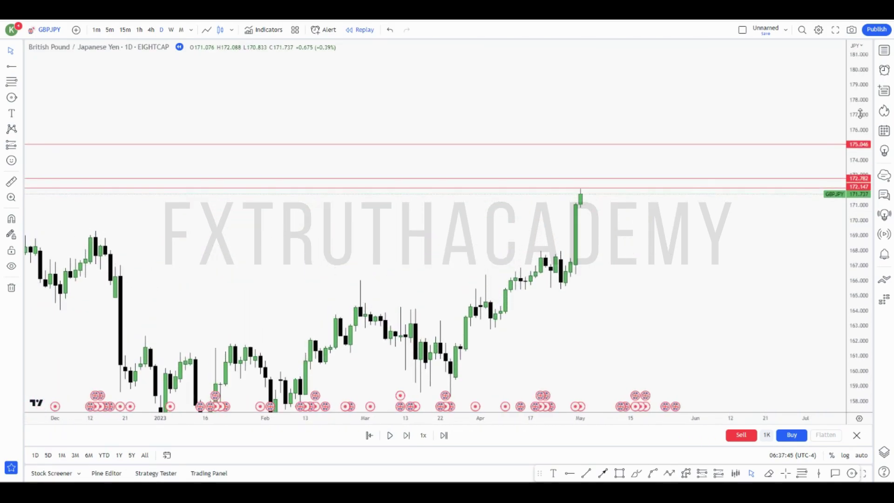
pyautogui.rightClick(385, 277)
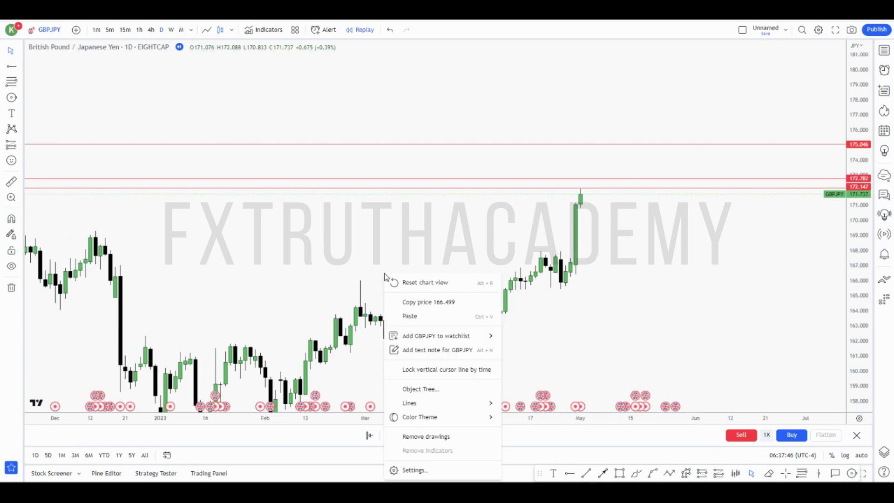
pyautogui.click(433, 205)
pyautogui.moveTo(551, 279); pyautogui.dragTo(779, 289)
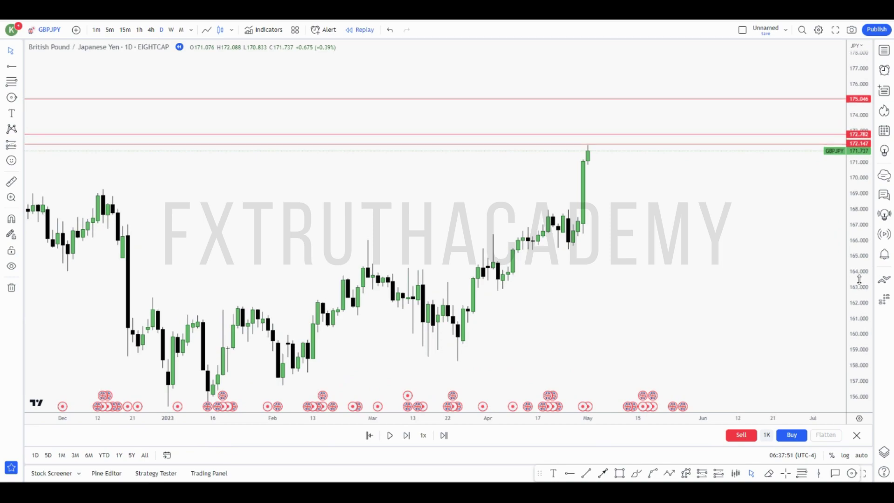
pyautogui.moveTo(860, 279); pyautogui.dragTo(858, 265)
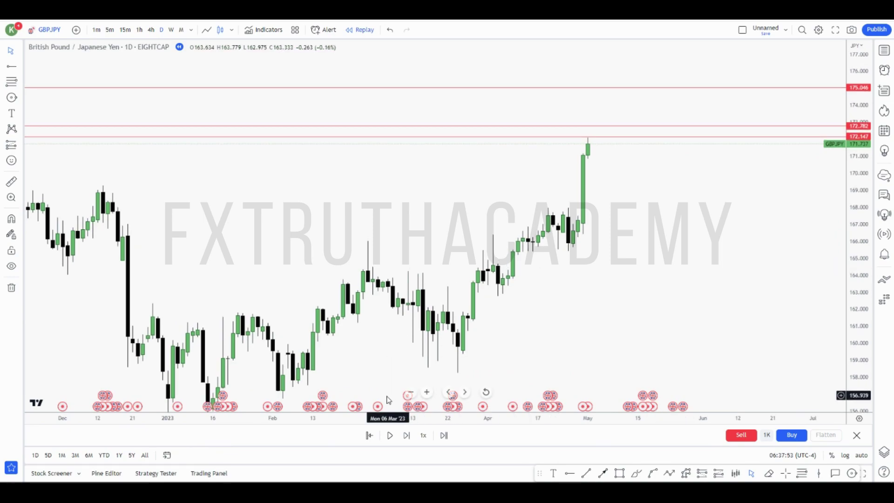
pyautogui.click(413, 394)
pyautogui.click(412, 393)
pyautogui.click(412, 394)
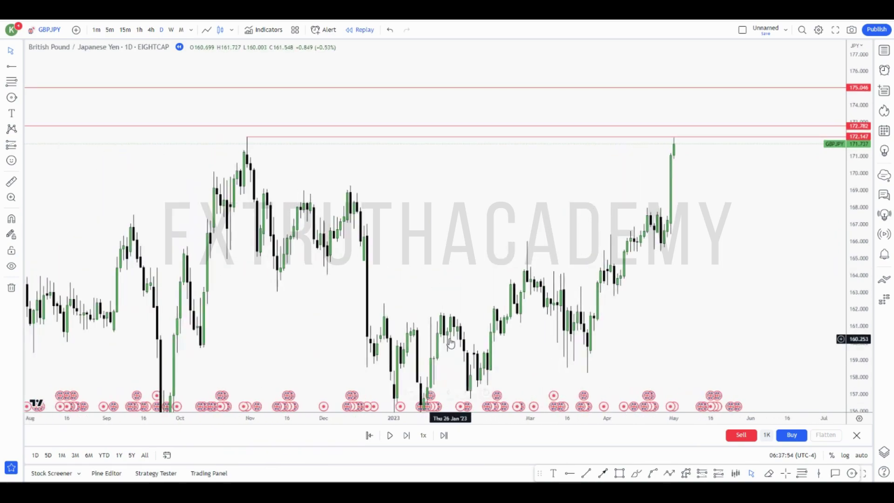
pyautogui.moveTo(443, 327); pyautogui.dragTo(391, 281)
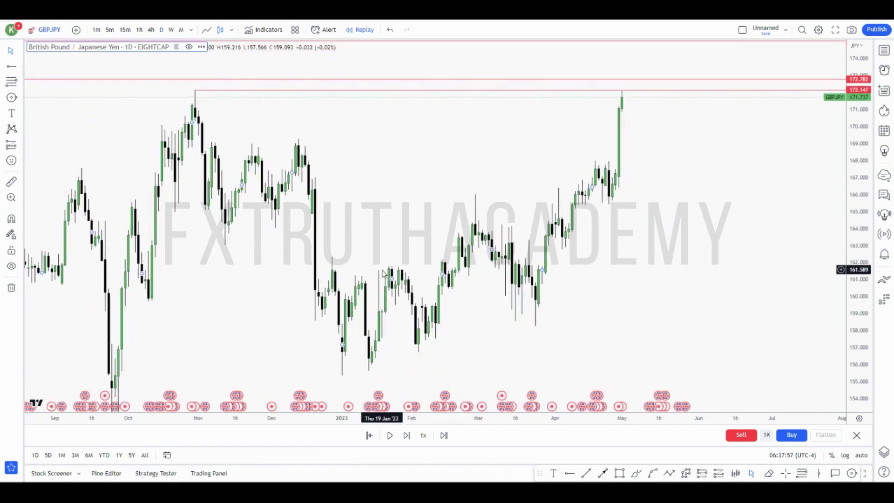
pyautogui.moveTo(848, 255); pyautogui.dragTo(859, 280)
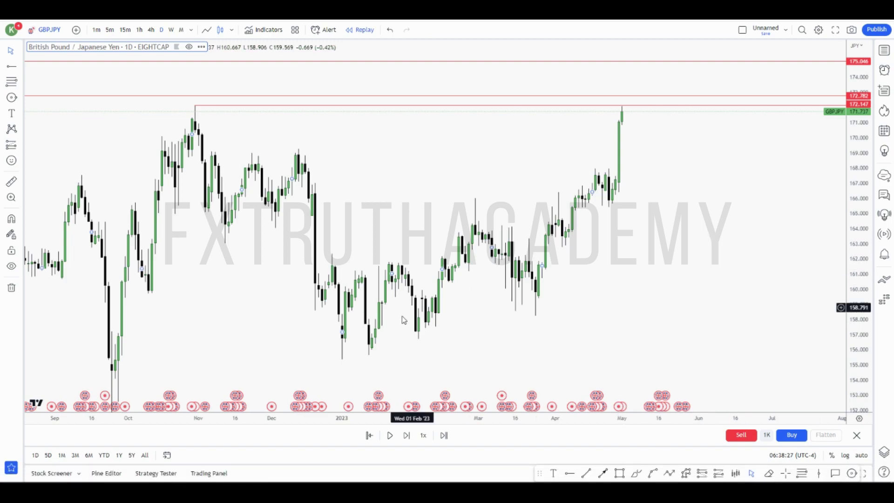
# Draw a rectangle over the daily consolidation from 18 Apr to 2 May 2023, between about 168.22 and 165.49.
pyautogui.click(427, 393)
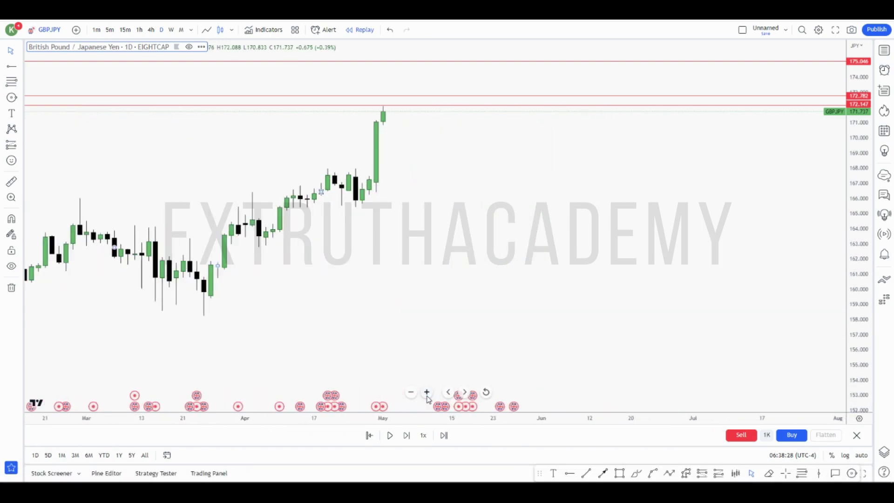
pyautogui.moveTo(853, 323); pyautogui.dragTo(853, 289)
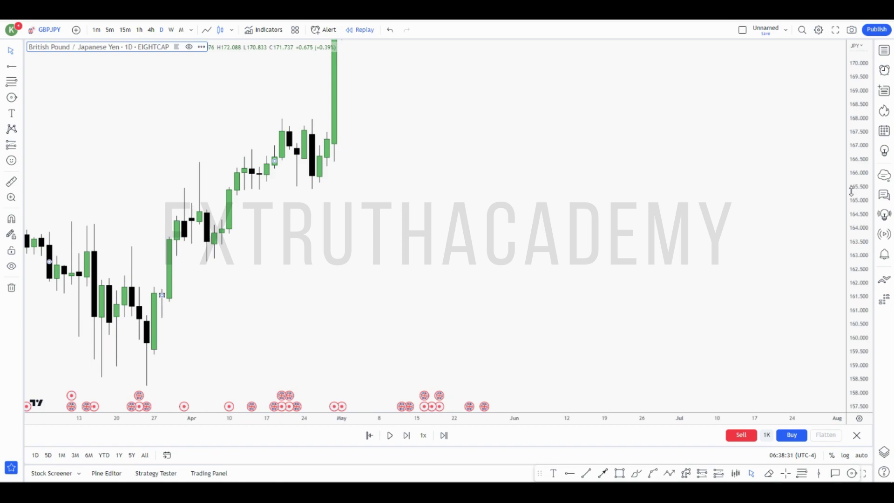
pyautogui.moveTo(578, 223); pyautogui.dragTo(730, 282)
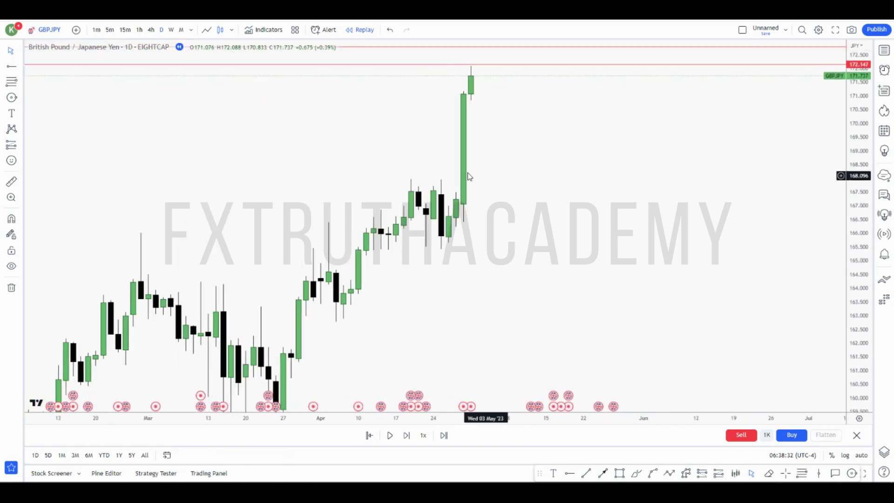
pyautogui.click(619, 473)
pyautogui.moveTo(403, 172)
pyautogui.mouseDown()
pyautogui.moveTo(479, 230)
pyautogui.moveTo(480, 249)
pyautogui.mouseUp()
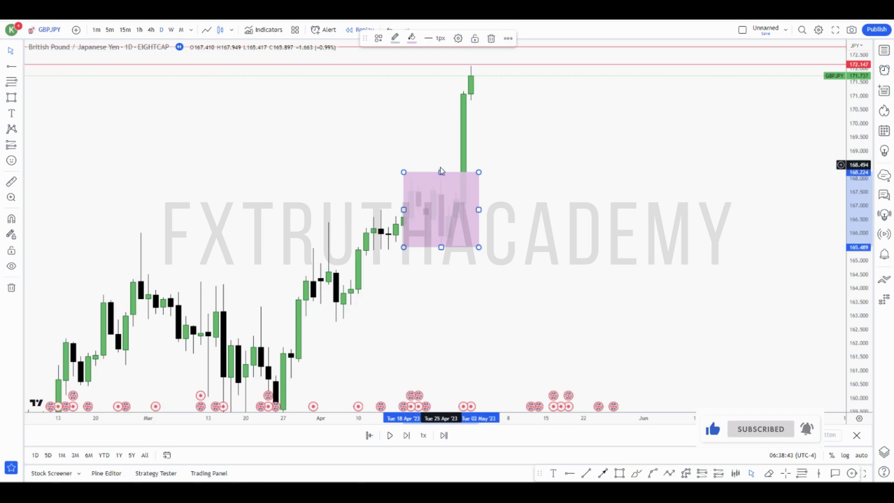
# Lower the rectangle's upper edge to 167.969, extend it forward to early July 2023 and fit its lower edge to the consolidation lows.
pyautogui.moveTo(441, 173); pyautogui.dragTo(444, 179)
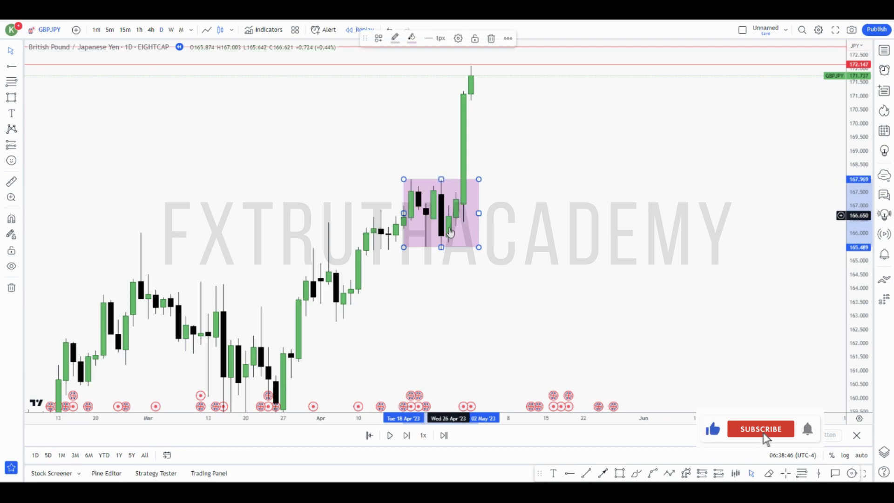
pyautogui.moveTo(478, 213); pyautogui.dragTo(823, 224)
pyautogui.moveTo(614, 248); pyautogui.dragTo(616, 250)
pyautogui.click(624, 260)
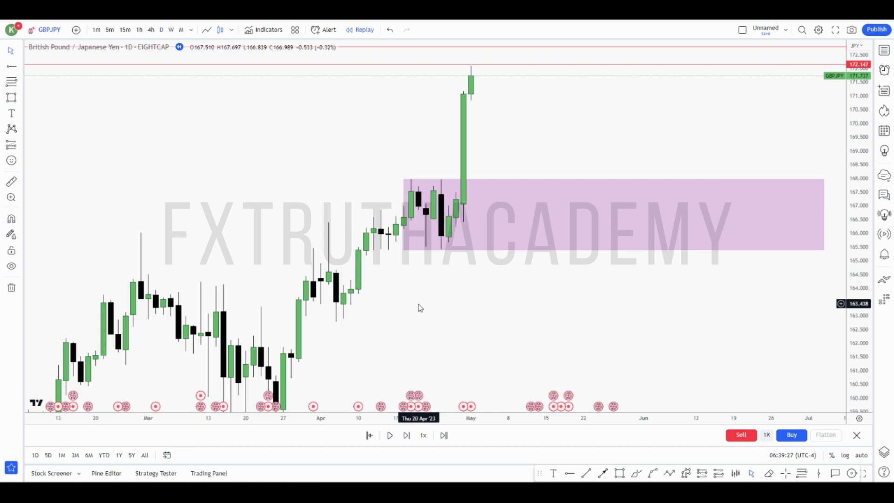
pyautogui.write('H4')
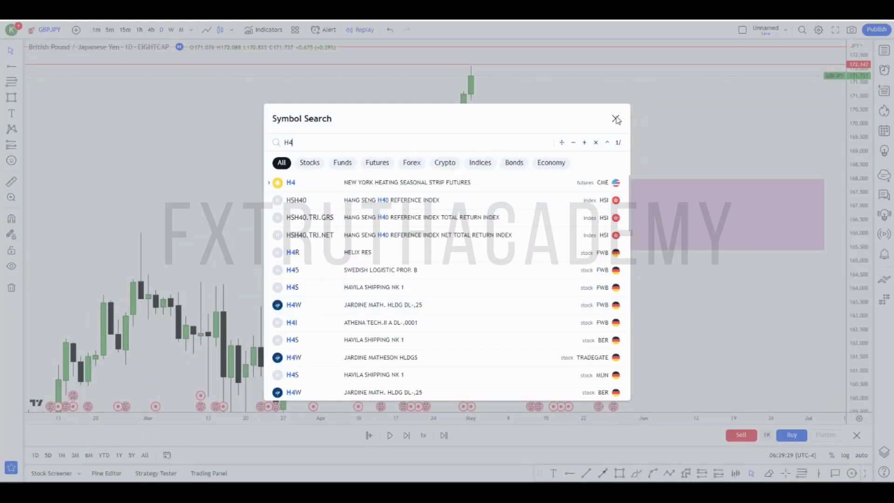
pyautogui.click(614, 125)
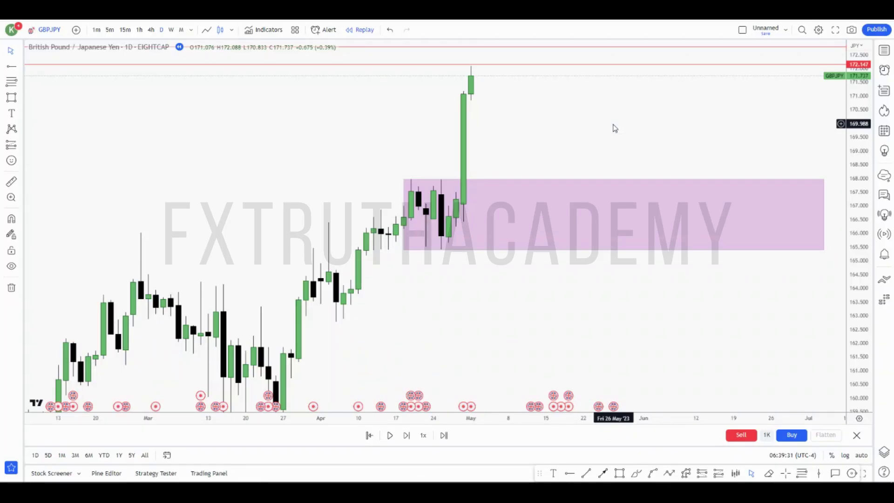
pyautogui.write('H4')
pyautogui.click(621, 122)
# Switch the chart to the 4h timeframe and frame the late-April consolidation zone with free space after it.
pyautogui.write('4H')
pyautogui.press('Return')
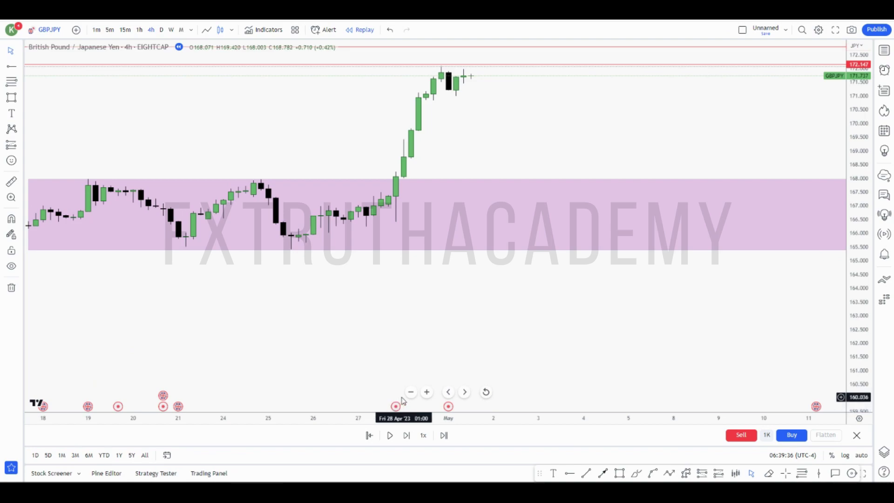
pyautogui.click(411, 393)
pyautogui.click(412, 392)
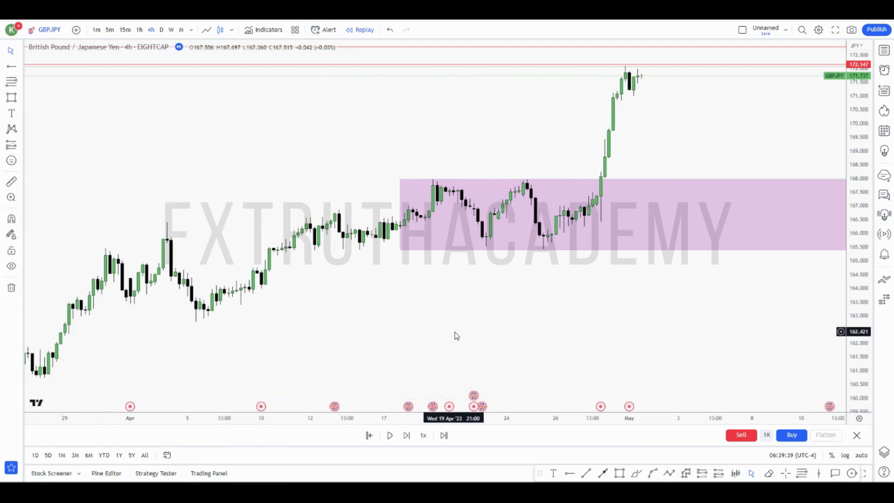
pyautogui.moveTo(455, 337); pyautogui.dragTo(116, 389)
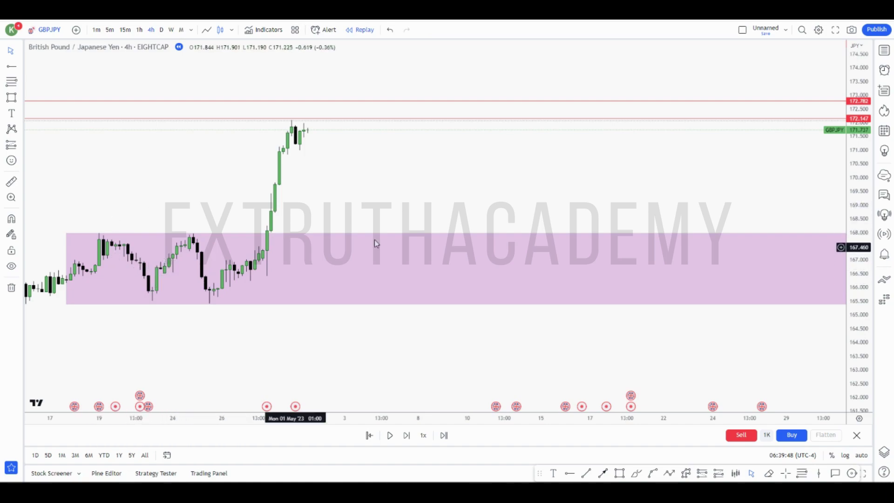
pyautogui.hotkey('alt', 'r')
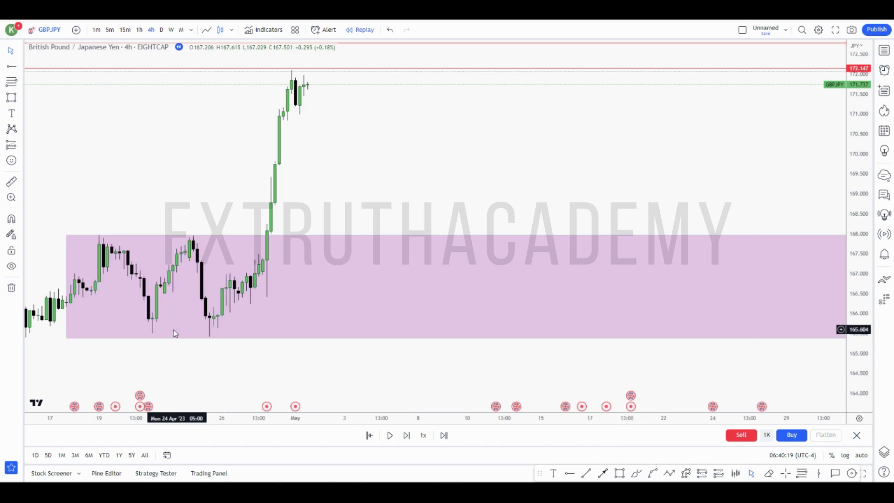
# Draw a trend line from the 21 Apr 2023 4h low to 26 Apr at about 165.517.
pyautogui.click(585, 475)
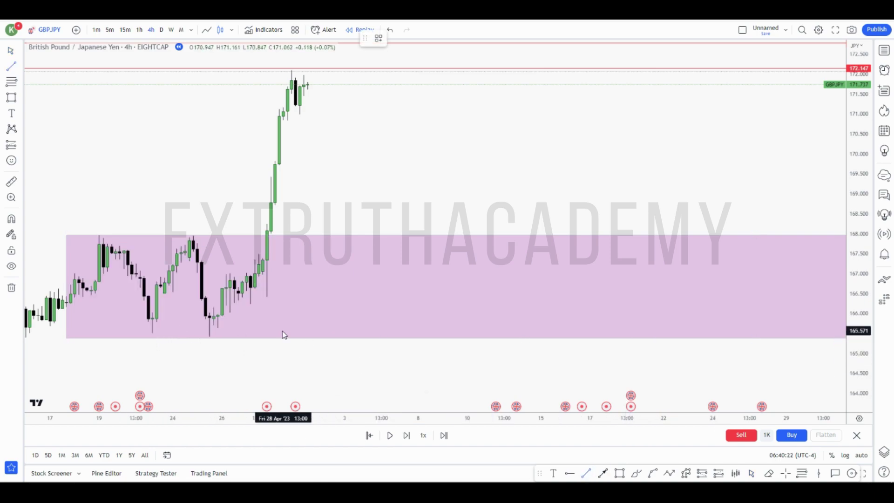
pyautogui.click(152, 333)
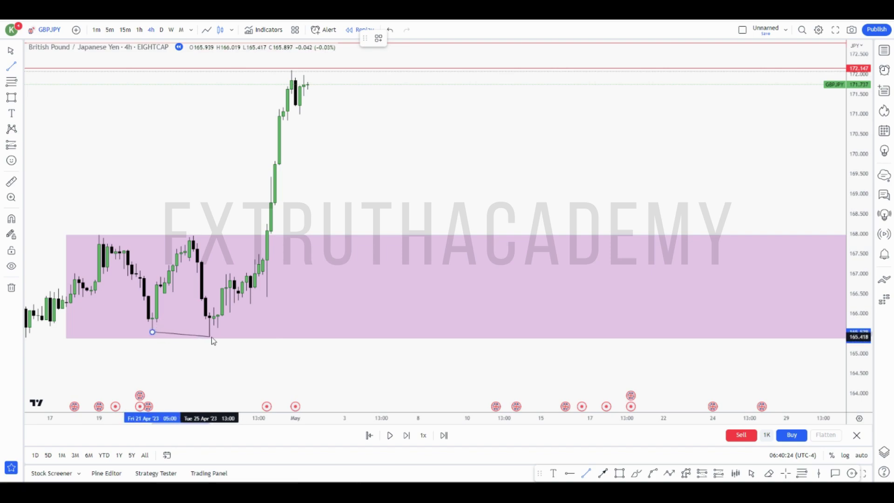
pyautogui.click(222, 333)
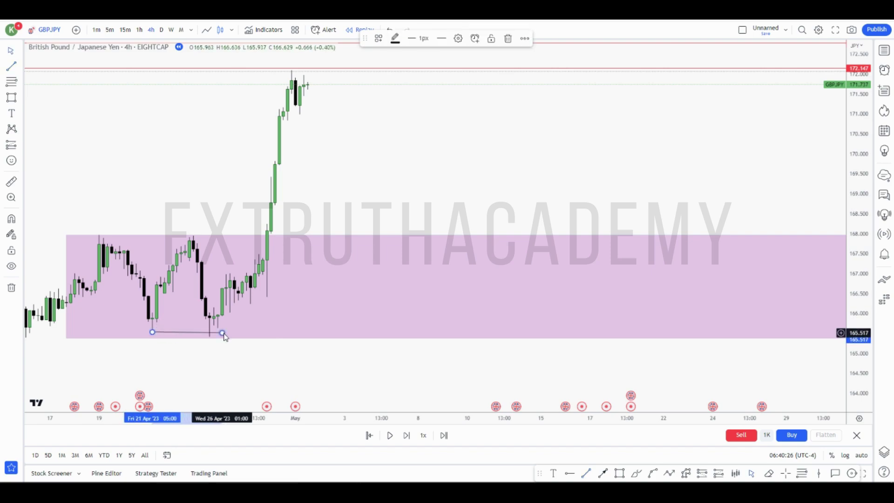
pyautogui.press('Escape')
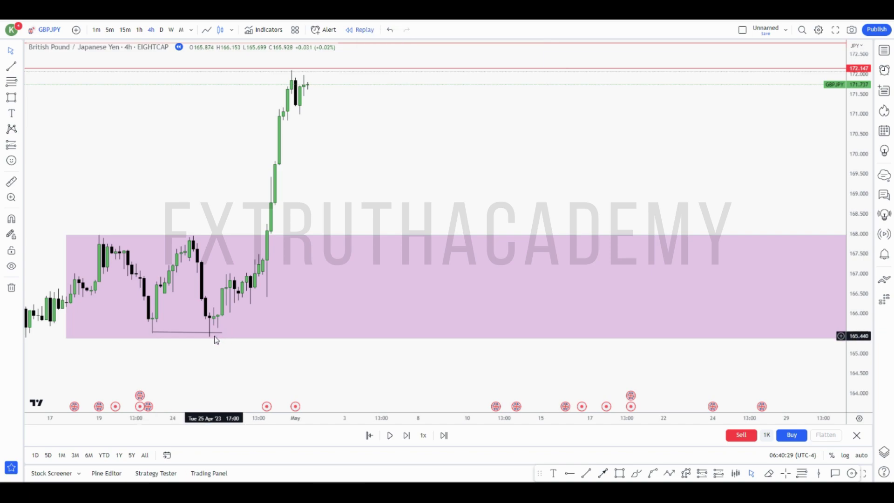
# Reposition the short trend line beneath the 21 and 25 April lows at about 165.5.
pyautogui.moveTo(171, 334); pyautogui.dragTo(170, 336)
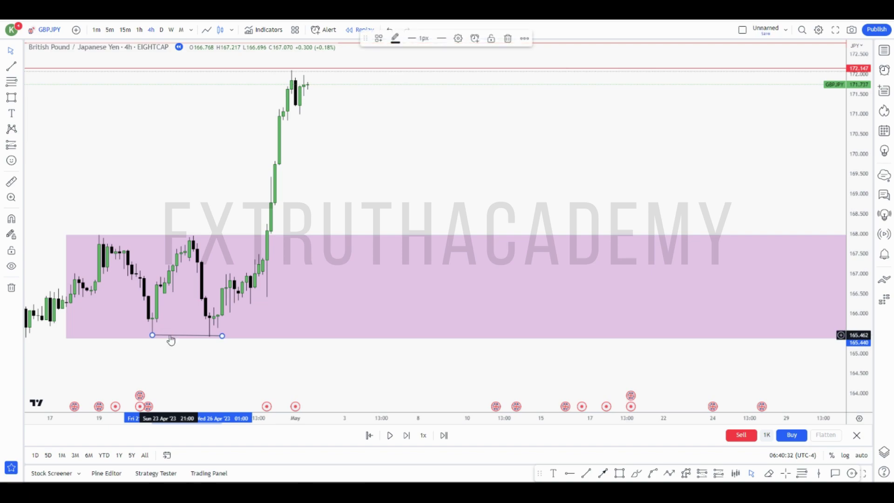
pyautogui.click(181, 339)
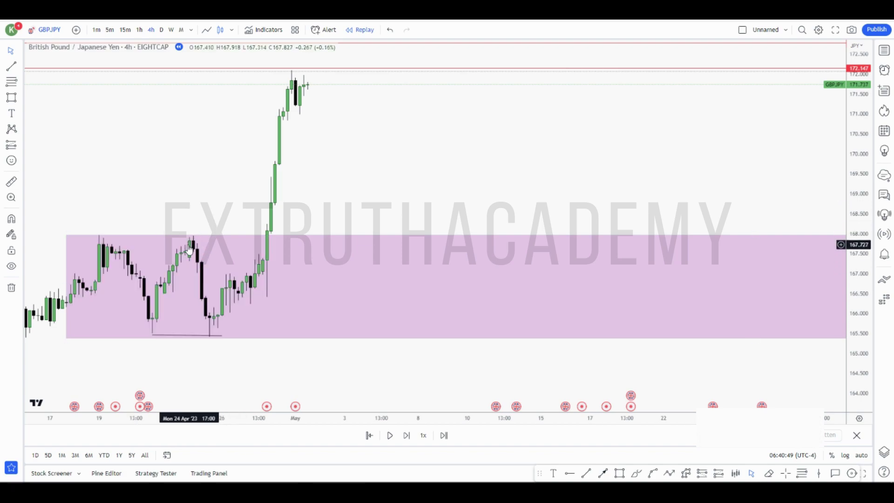
pyautogui.click(190, 335)
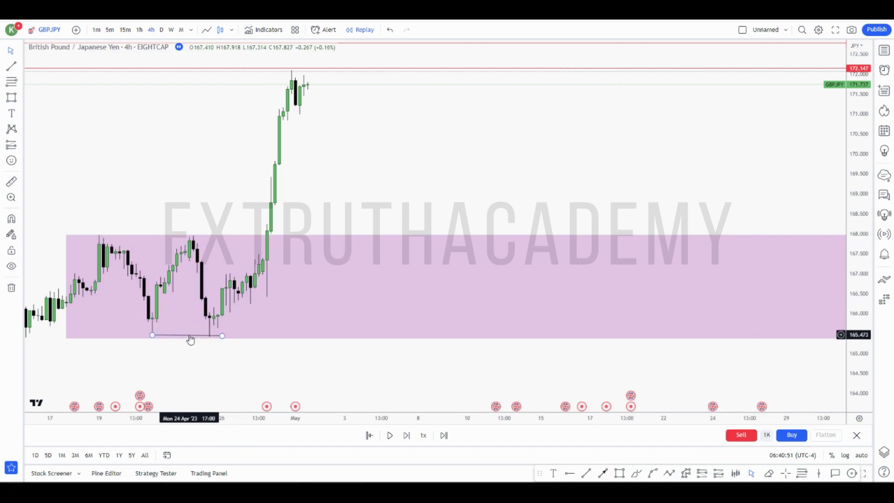
pyautogui.moveTo(191, 339); pyautogui.dragTo(185, 333)
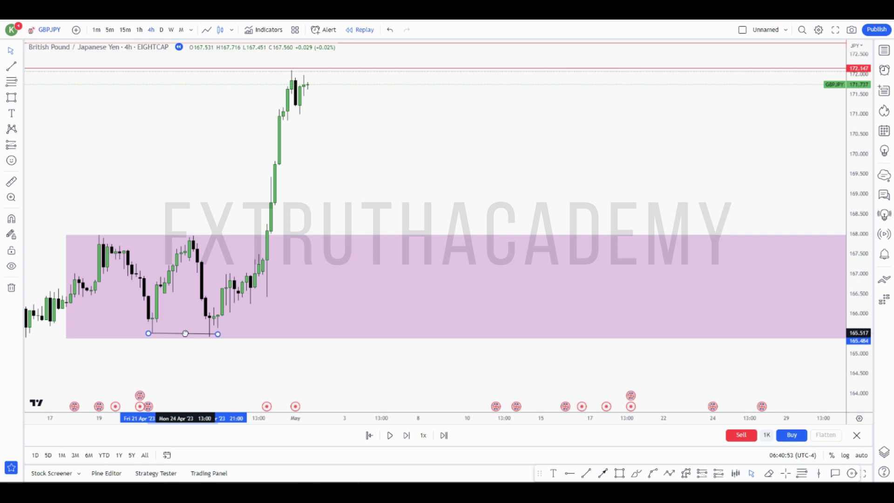
pyautogui.click(191, 348)
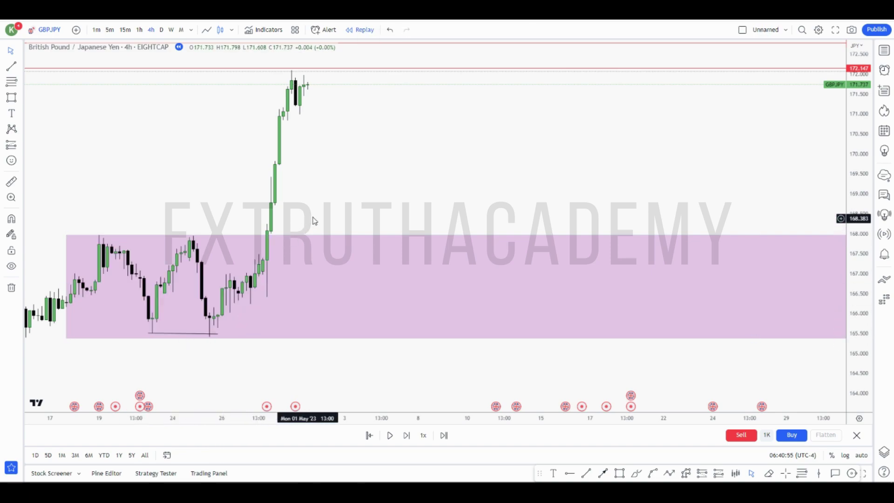
# Set the replay speed to 3x and start playing the 4h replay.
pyautogui.moveTo(310, 223); pyautogui.dragTo(298, 236)
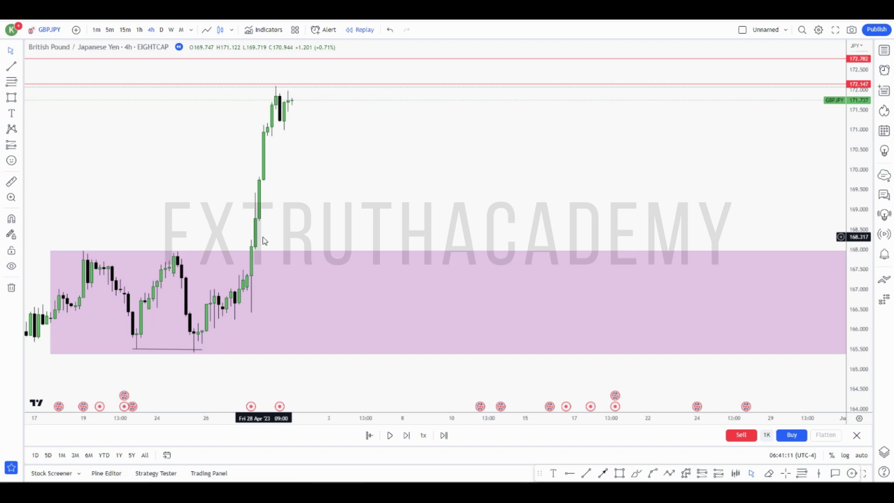
pyautogui.click(424, 435)
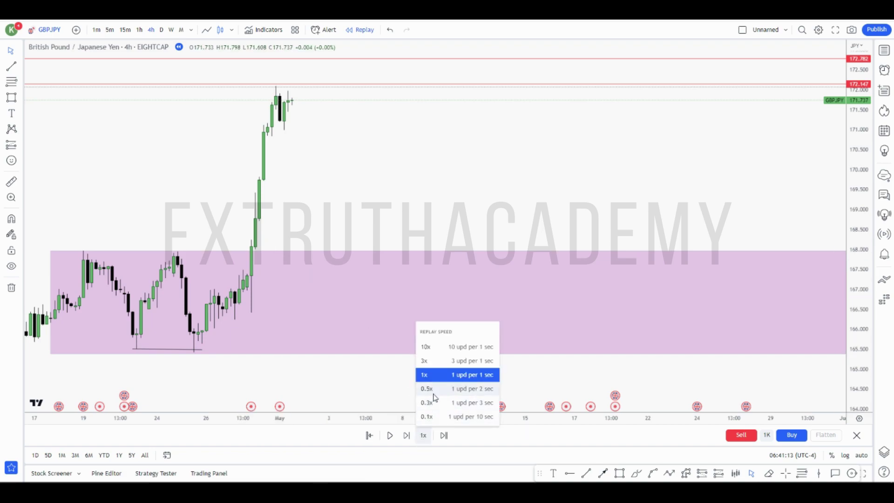
pyautogui.click(431, 363)
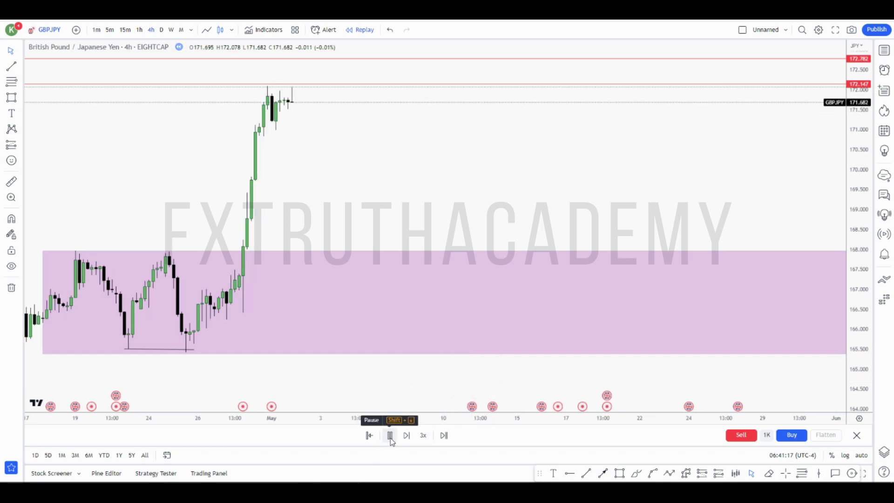
# Play the 4h replay forward in stages, pausing at the pullbacks, until price retests the purple zone's upper edge near 168.0.
pyautogui.click(411, 392)
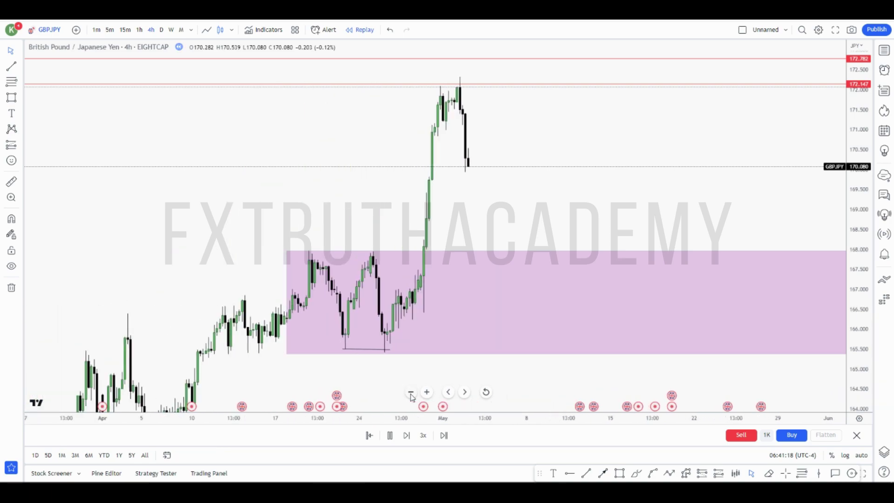
pyautogui.click(391, 435)
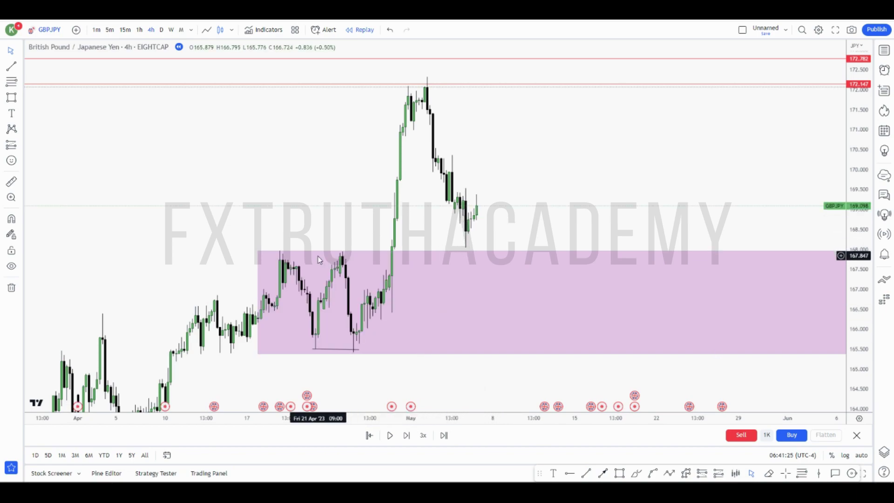
pyautogui.click(390, 441)
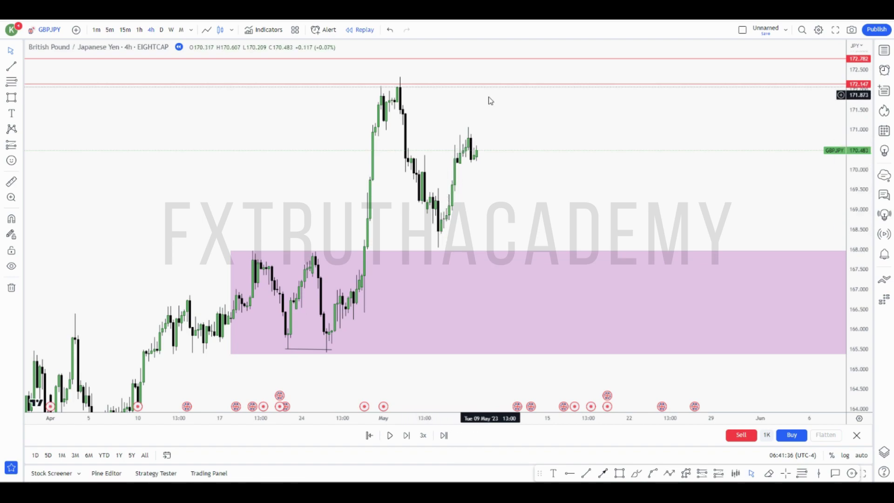
pyautogui.click(440, 252)
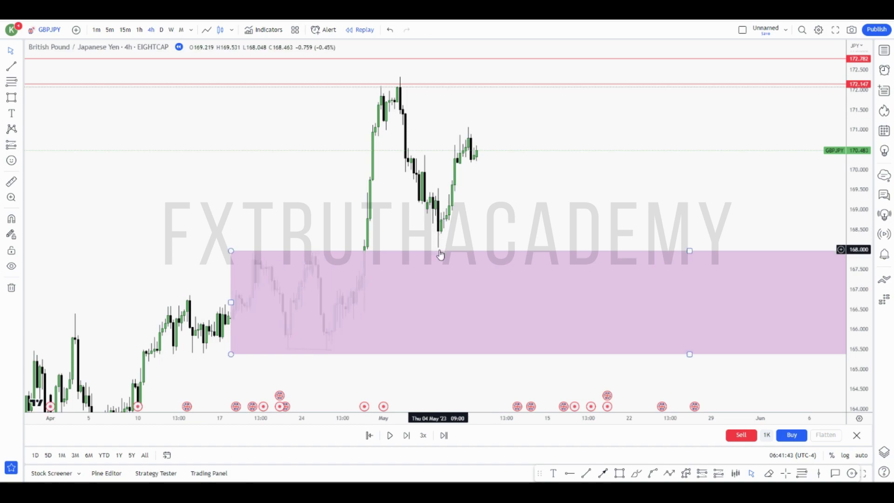
pyautogui.click(441, 255)
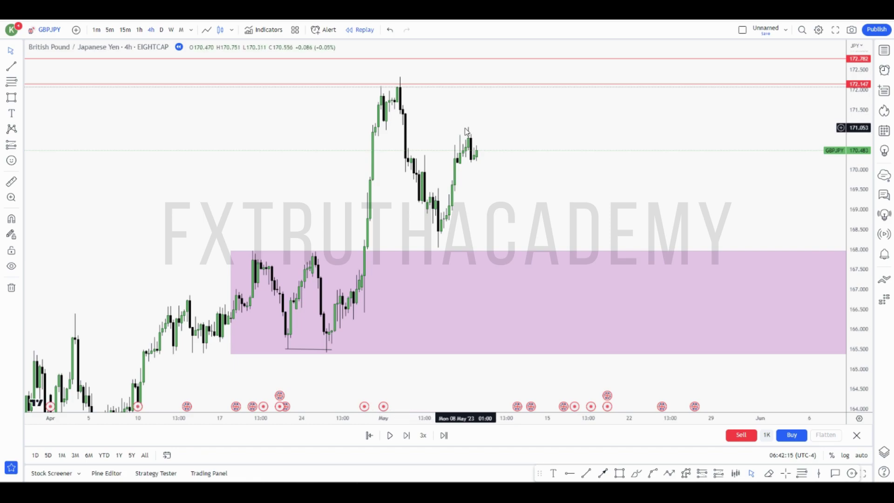
pyautogui.click(390, 436)
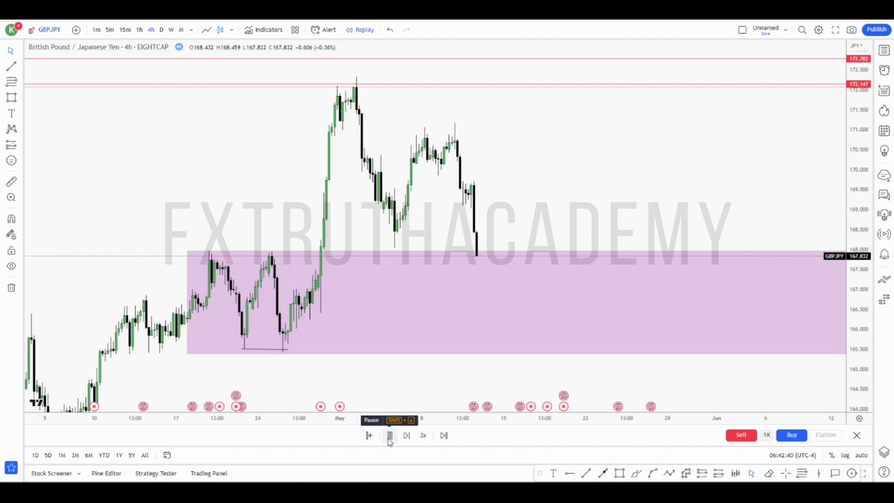
pyautogui.click(390, 440)
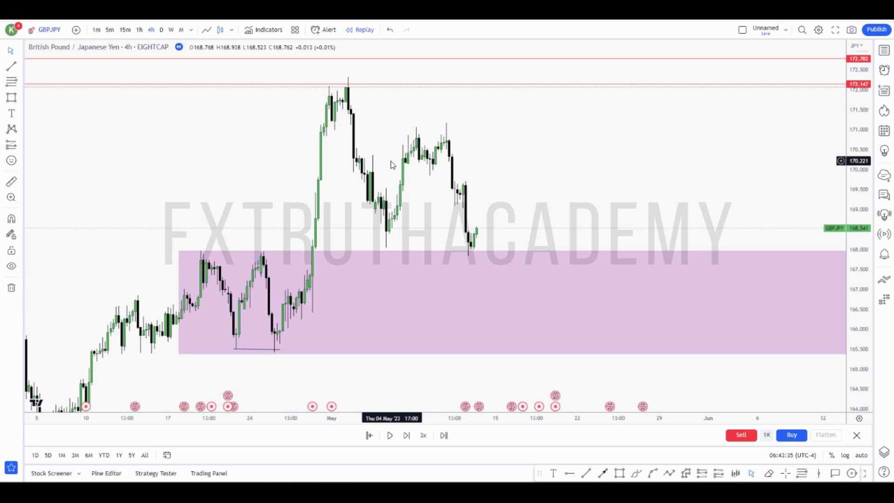
# Switch the chart to the 1h timeframe and frame the price action from late April to 12 May above the zone.
pyautogui.write('1h')
pyautogui.press('Return')
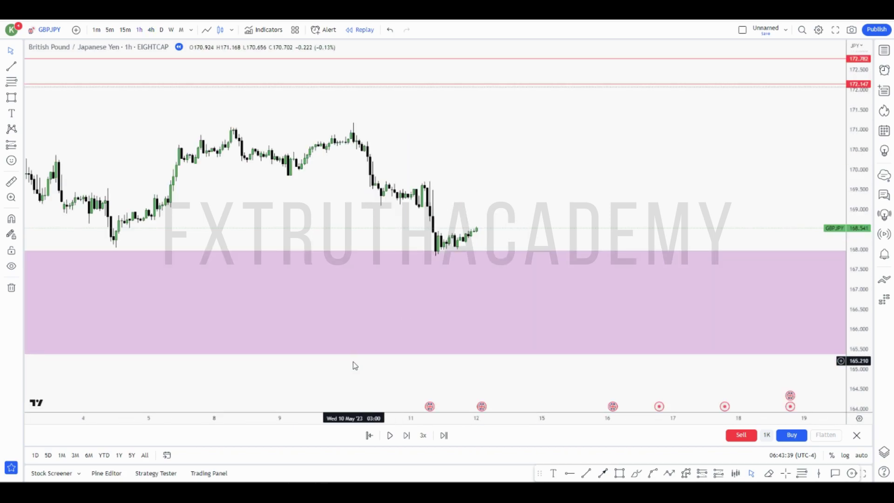
pyautogui.click(411, 393)
pyautogui.click(411, 393)
pyautogui.moveTo(413, 379); pyautogui.dragTo(274, 392)
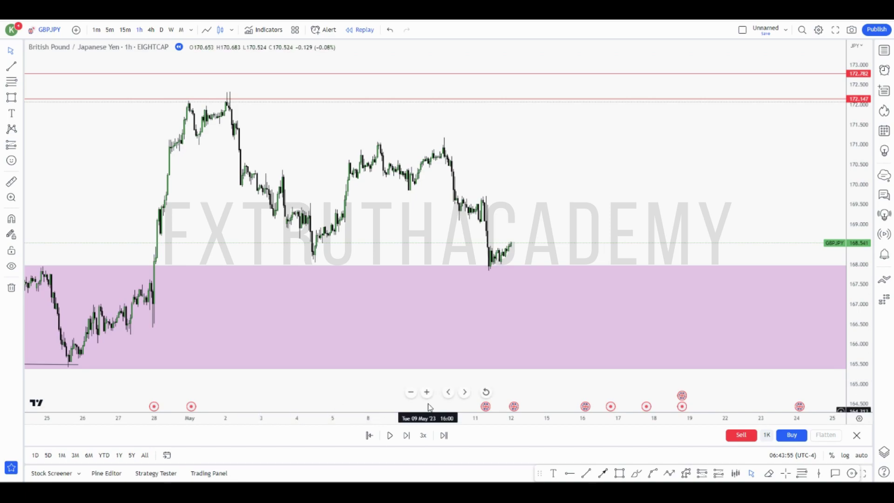
pyautogui.click(427, 392)
pyautogui.click(427, 391)
pyautogui.moveTo(409, 209); pyautogui.dragTo(787, 207)
pyautogui.moveTo(857, 289); pyautogui.dragTo(857, 251)
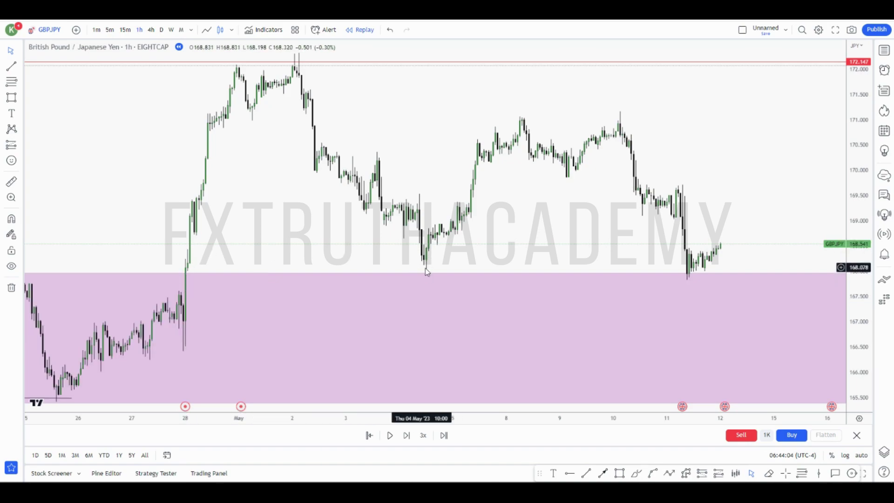
# Place a long position on 12 May 2023 with entry at about 168.522, stop at 167.798 and target at 172.120.
pyautogui.moveTo(538, 242); pyautogui.dragTo(385, 210)
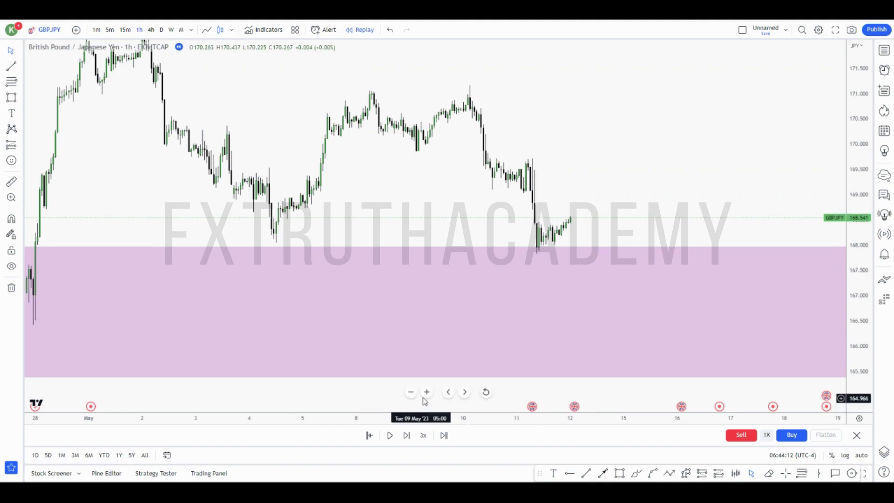
pyautogui.click(427, 394)
pyautogui.click(427, 394)
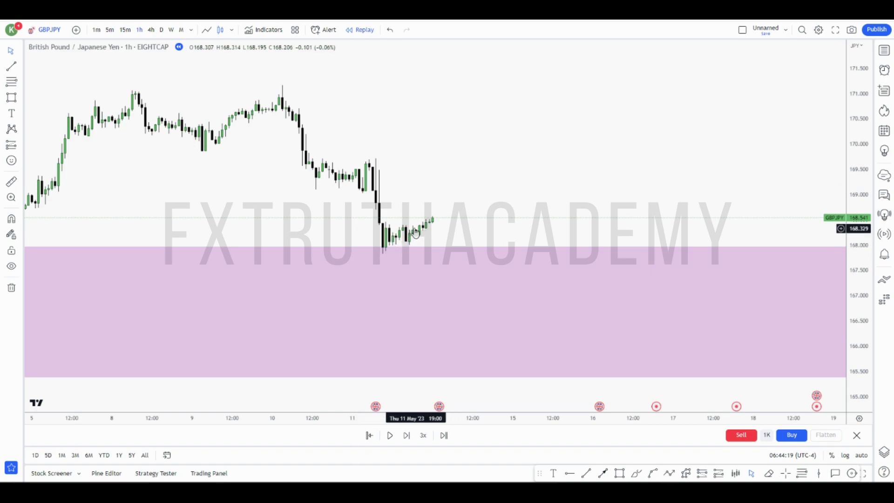
pyautogui.moveTo(421, 214); pyautogui.dragTo(526, 249)
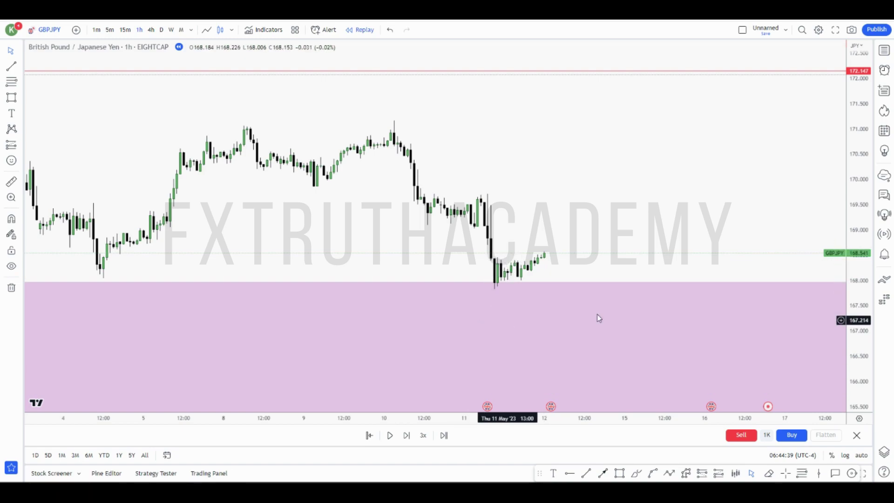
pyautogui.moveTo(854, 273); pyautogui.dragTo(852, 220)
pyautogui.moveTo(619, 223); pyautogui.dragTo(626, 261)
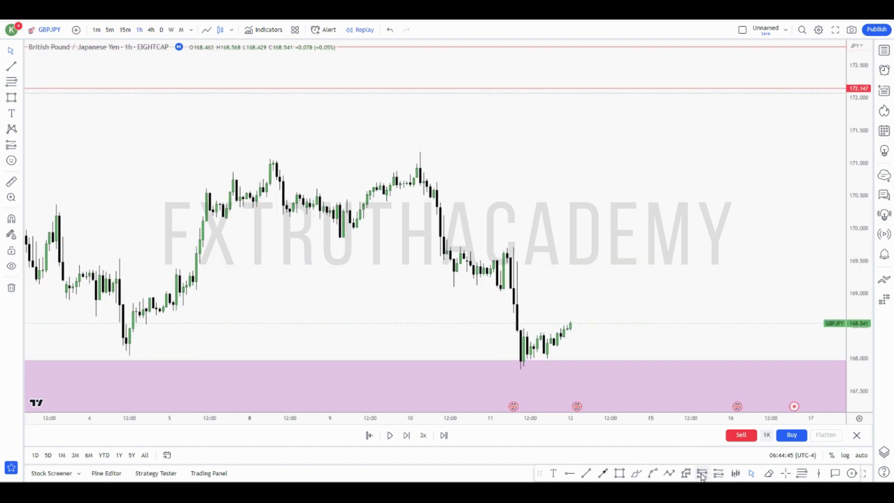
pyautogui.click(719, 475)
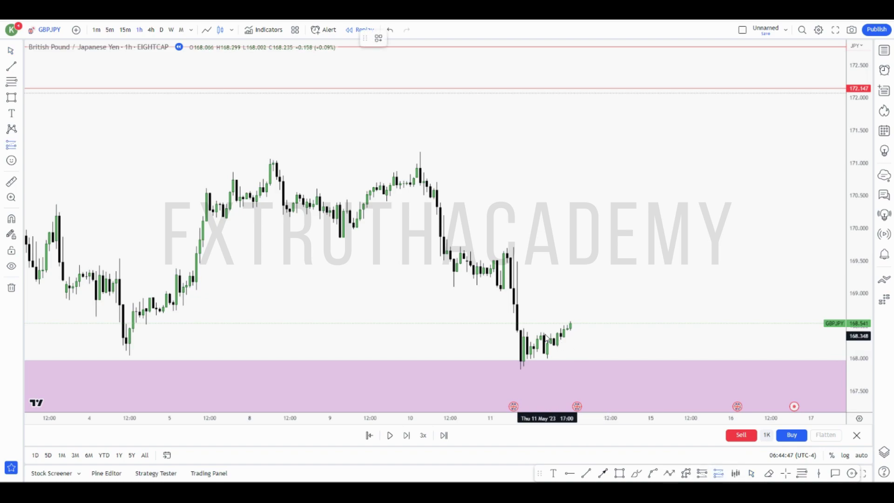
pyautogui.click(575, 325)
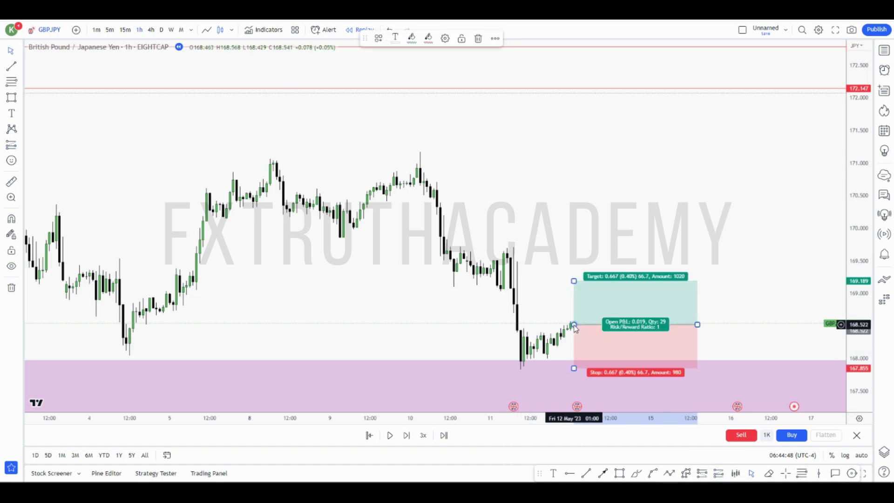
pyautogui.moveTo(574, 368); pyautogui.dragTo(541, 371)
pyautogui.moveTo(573, 281); pyautogui.dragTo(590, 90)
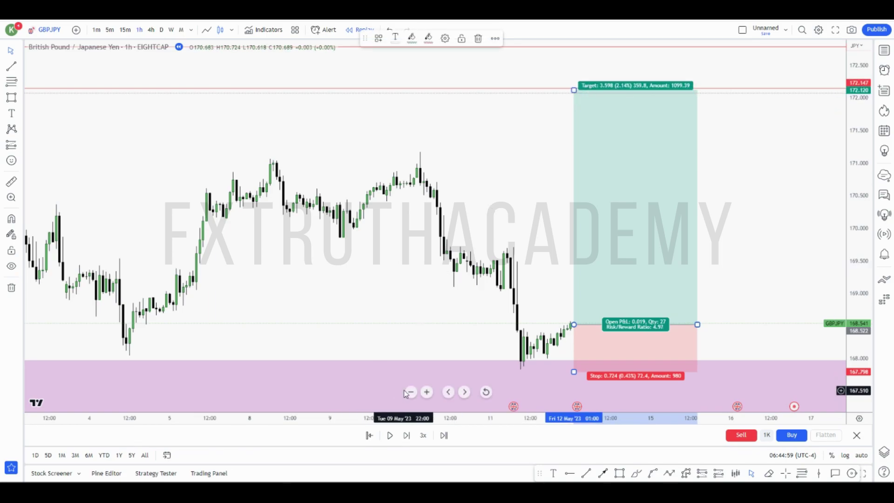
# Move the long position's stop to about 167.764, just inside the zone and below the 11 May low.
pyautogui.click(410, 392)
pyautogui.click(410, 391)
pyautogui.click(410, 392)
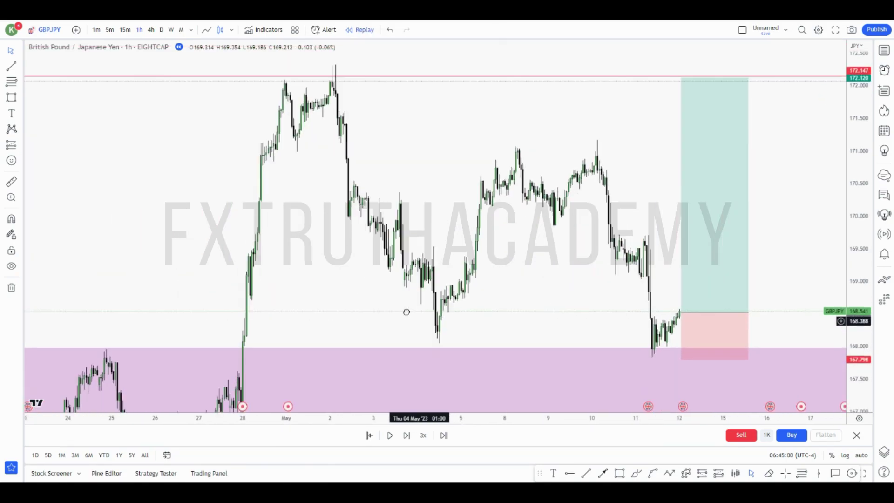
pyautogui.moveTo(406, 312); pyautogui.dragTo(379, 293)
pyautogui.moveTo(861, 232); pyautogui.dragTo(861, 268)
pyautogui.moveTo(650, 314); pyautogui.dragTo(654, 387)
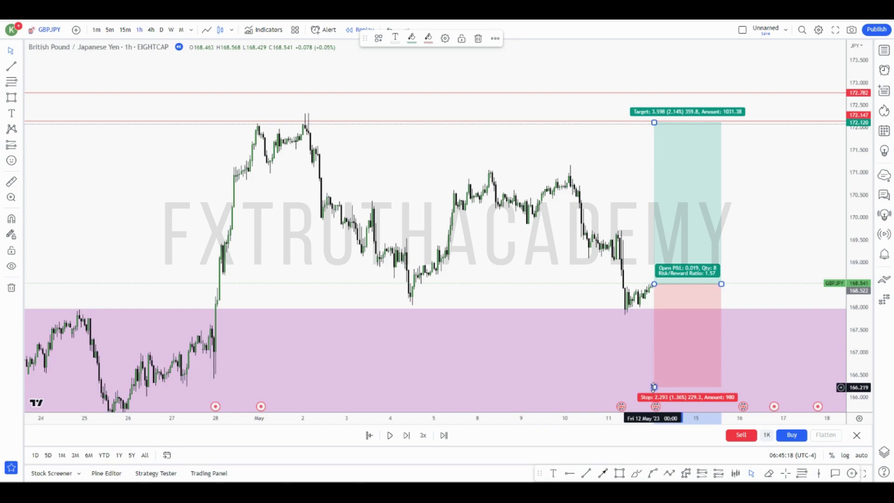
pyautogui.moveTo(653, 387); pyautogui.dragTo(650, 321)
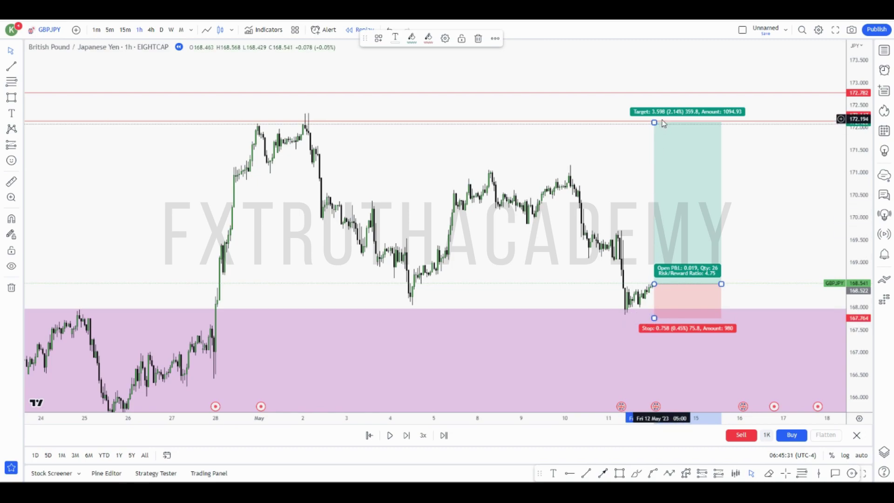
# Draw a horizontal ray from the 2 May 2023 high at 172.340 and raise the long position's target to about 172.350.
pyautogui.moveTo(654, 122); pyautogui.dragTo(655, 115)
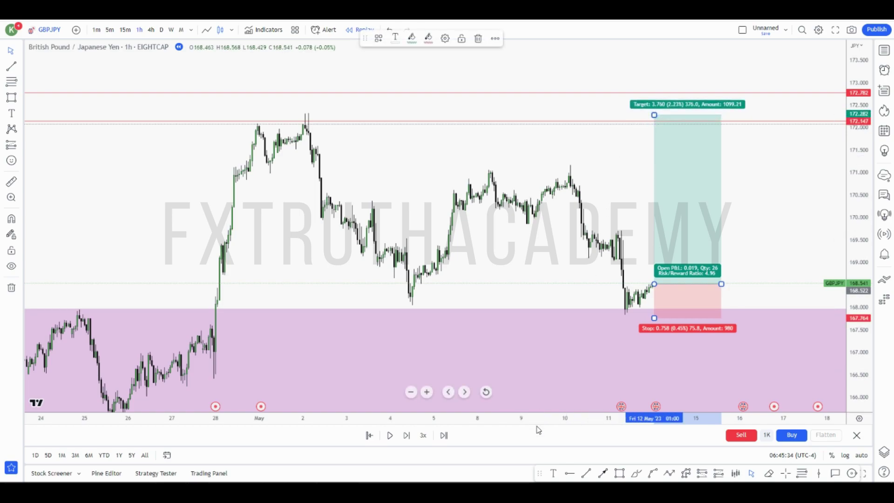
pyautogui.click(569, 474)
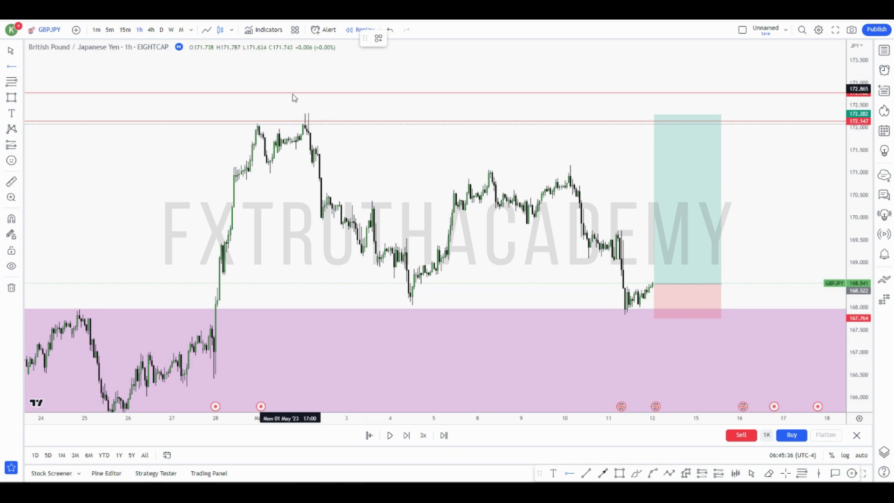
pyautogui.click(308, 112)
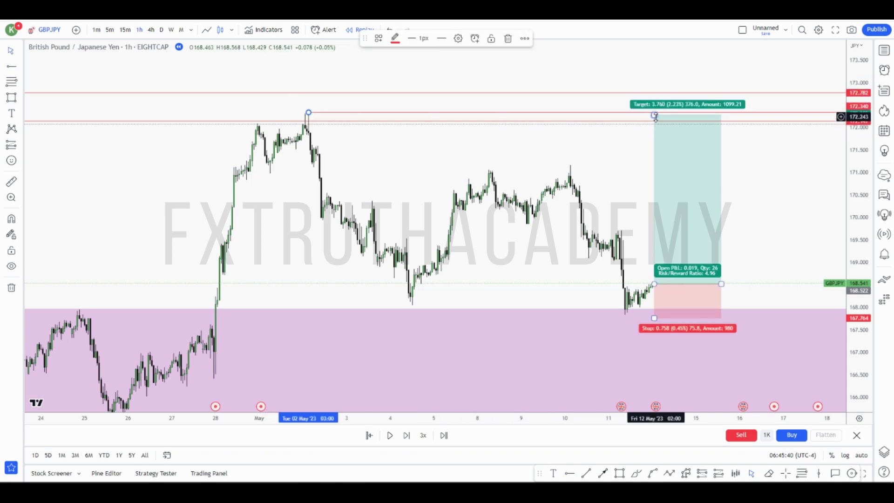
pyautogui.moveTo(655, 116); pyautogui.dragTo(654, 112)
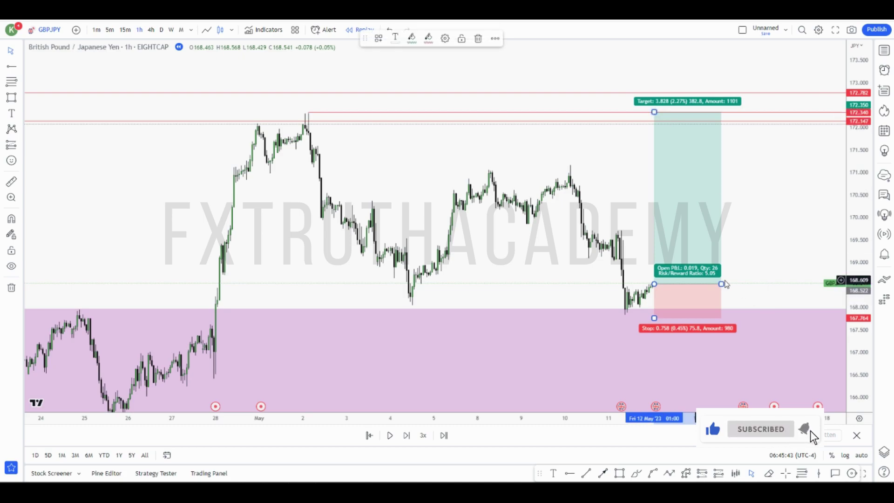
# Extend the long position forward in time to about 22 May and frame it on the chart.
pyautogui.moveTo(722, 283); pyautogui.dragTo(843, 283)
pyautogui.moveTo(610, 194); pyautogui.dragTo(424, 196)
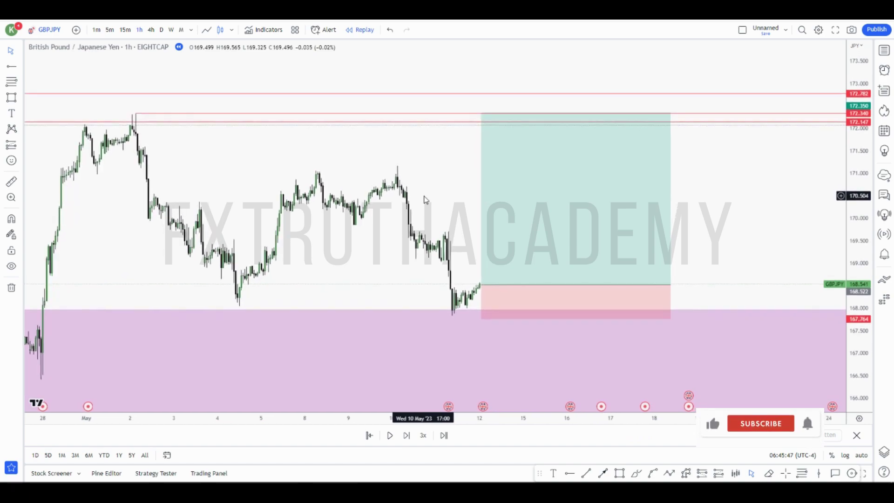
pyautogui.moveTo(671, 285); pyautogui.dragTo(756, 286)
pyautogui.click(777, 267)
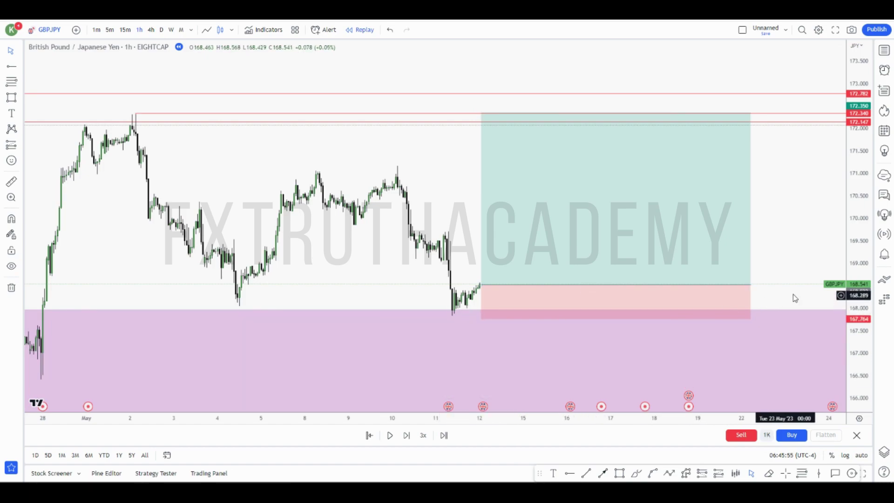
pyautogui.moveTo(855, 262); pyautogui.dragTo(855, 233)
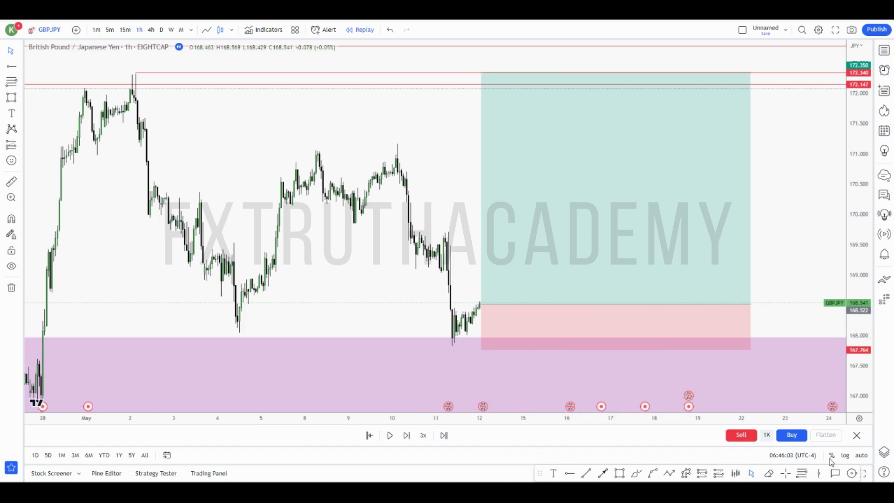
# Check the chart's selected time zone and inspect the long position's entry at the latest 1h candle.
pyautogui.click(809, 459)
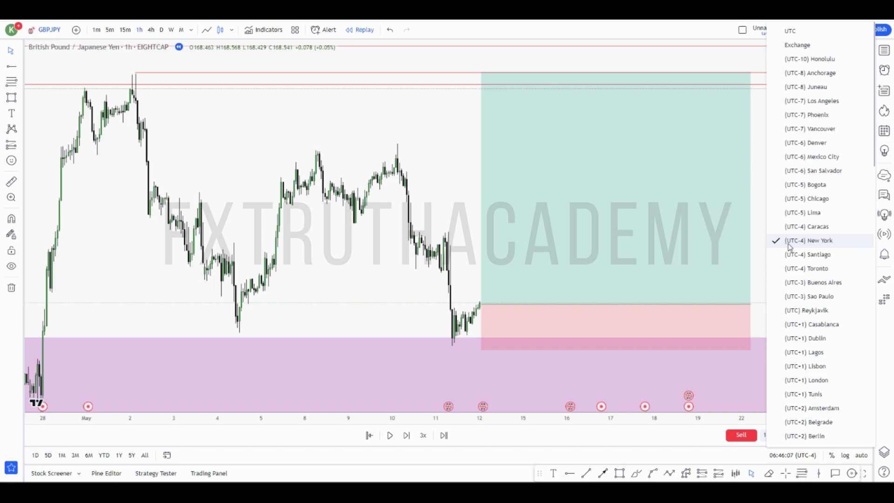
pyautogui.click(467, 266)
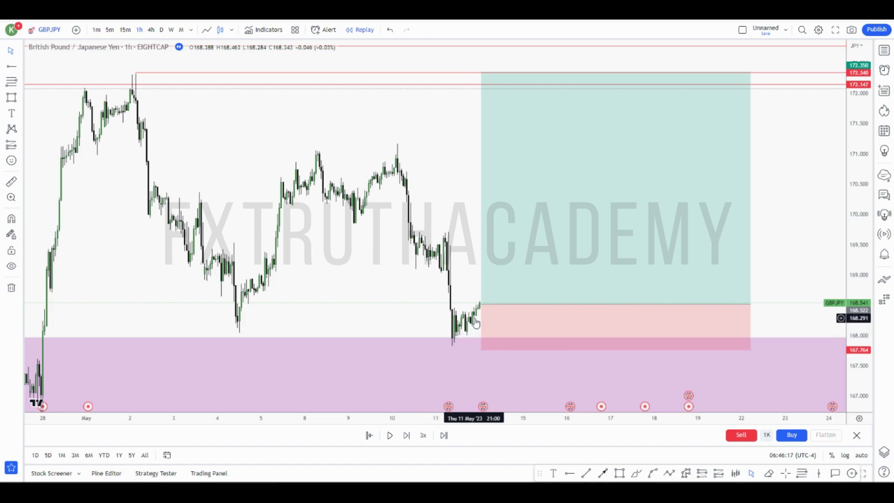
pyautogui.moveTo(483, 311)
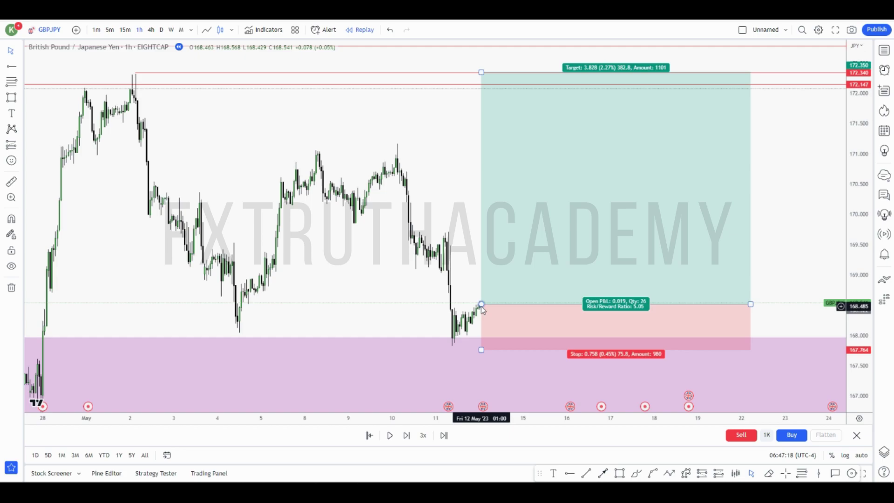
# Buy 1K GBPJPY at the current replay price and play the 1h replay until price passes the 172.350 target.
pyautogui.click(794, 438)
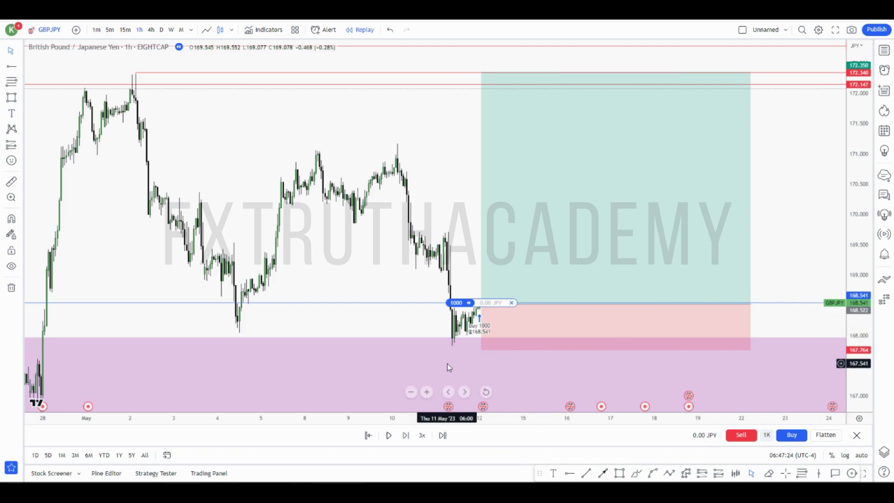
pyautogui.click(389, 440)
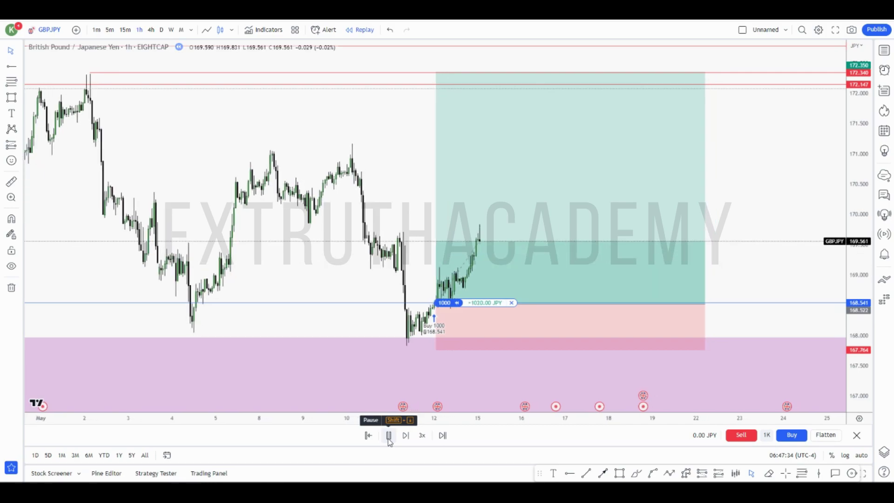
pyautogui.moveTo(333, 275); pyautogui.dragTo(434, 283)
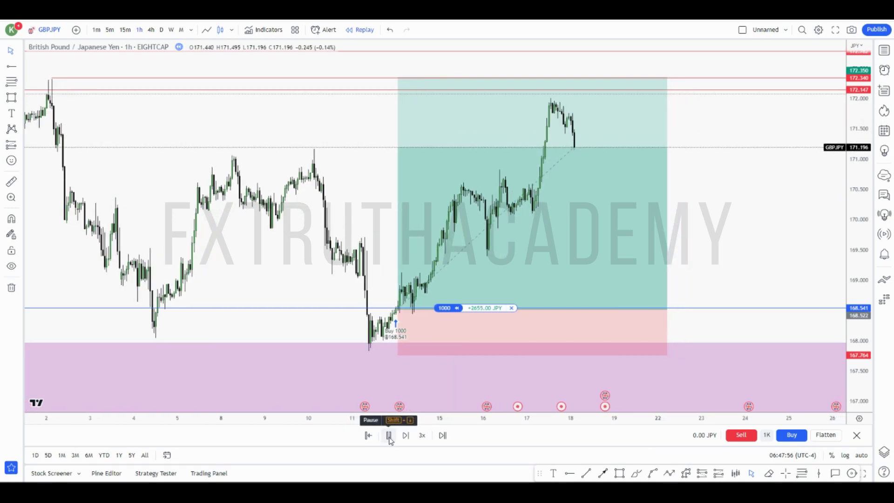
pyautogui.moveTo(506, 290)
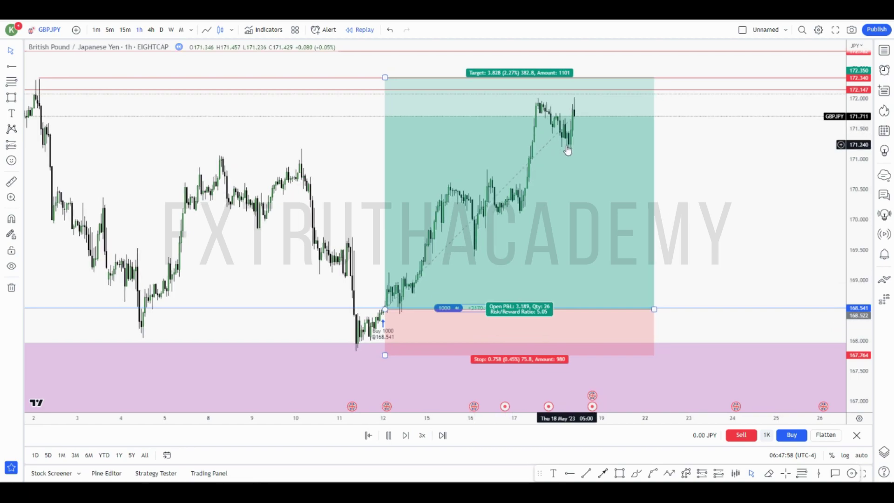
pyautogui.click(388, 435)
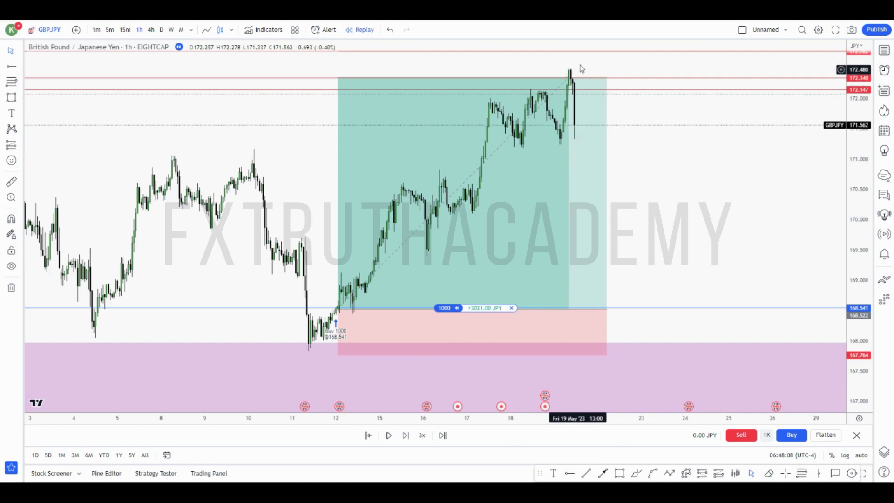
# Close the open 1,000-unit GBPJPY buy position at the current replay price.
pyautogui.click(582, 126)
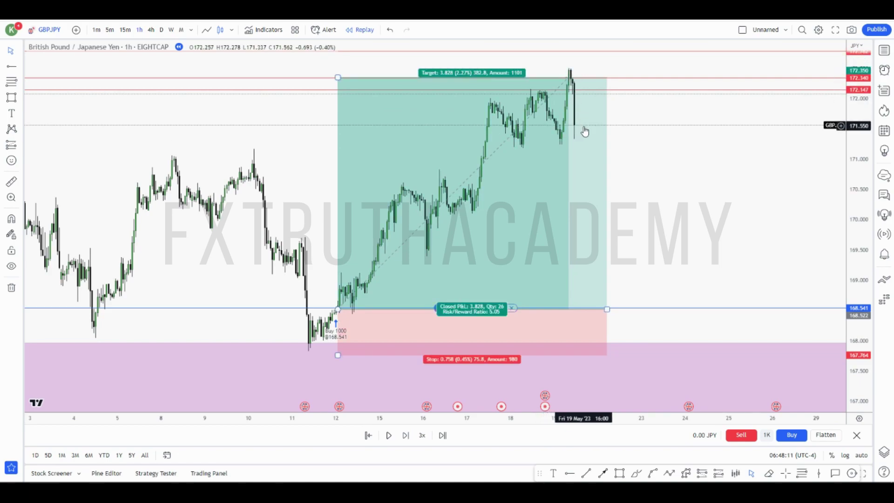
pyautogui.click(508, 309)
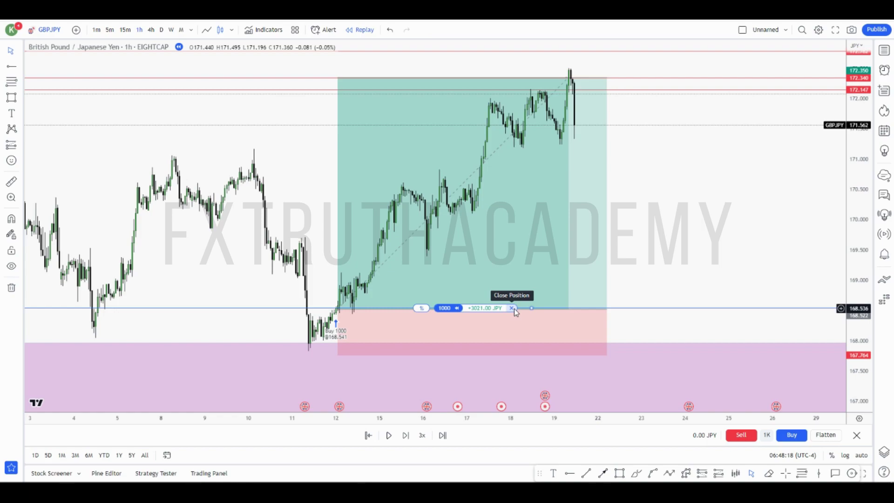
pyautogui.click(512, 308)
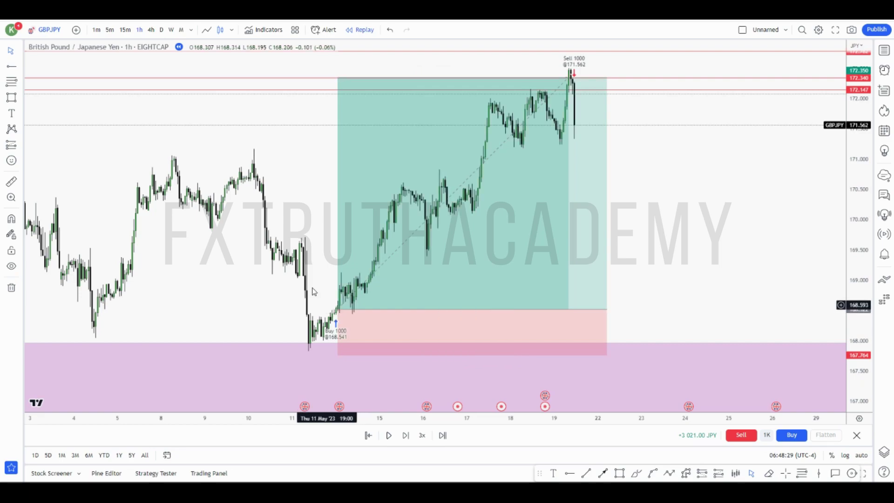
# Review the 1h price structure from the April double bottom and purple zone to the 11 May retest and the trade's entry.
pyautogui.moveTo(295, 239)
pyautogui.mouseDown()
pyautogui.moveTo(536, 241)
pyautogui.moveTo(485, 242)
pyautogui.mouseUp()
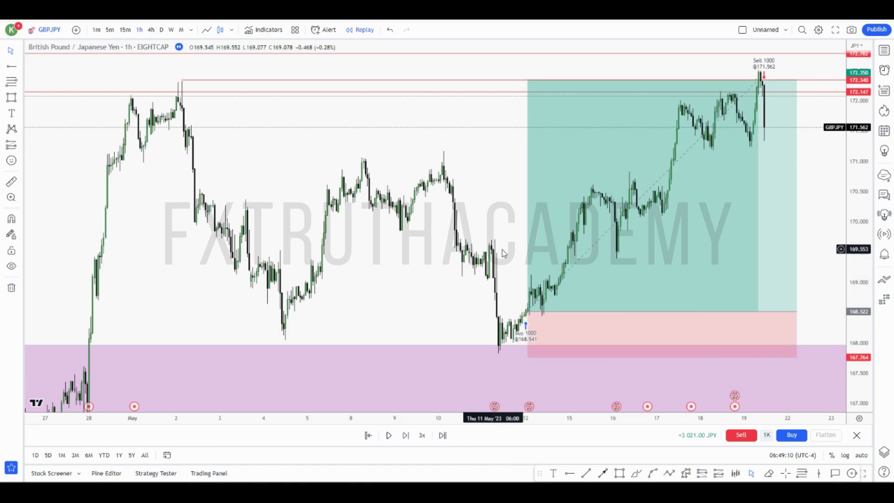
pyautogui.moveTo(405, 259); pyautogui.dragTo(487, 248)
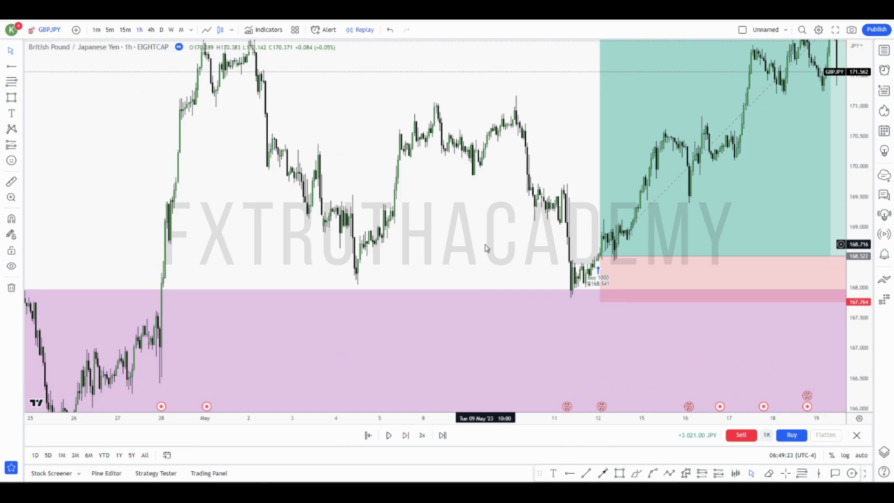
pyautogui.moveTo(485, 249); pyautogui.dragTo(438, 313)
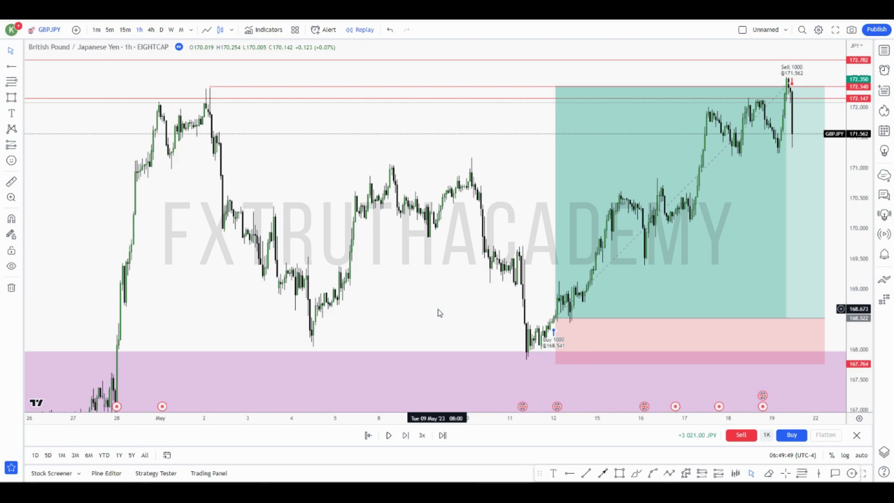
pyautogui.moveTo(273, 195); pyautogui.dragTo(584, 68)
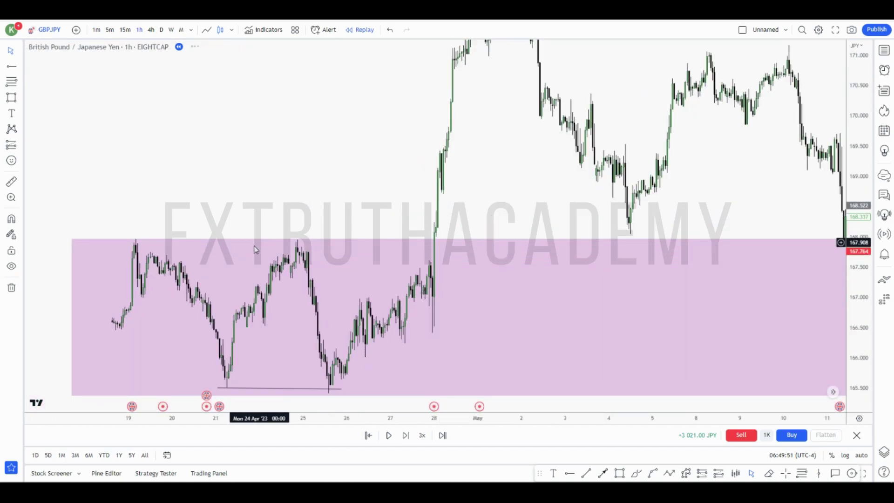
pyautogui.moveTo(433, 211); pyautogui.dragTo(359, 303)
pyautogui.moveTo(485, 70); pyautogui.dragTo(250, 168)
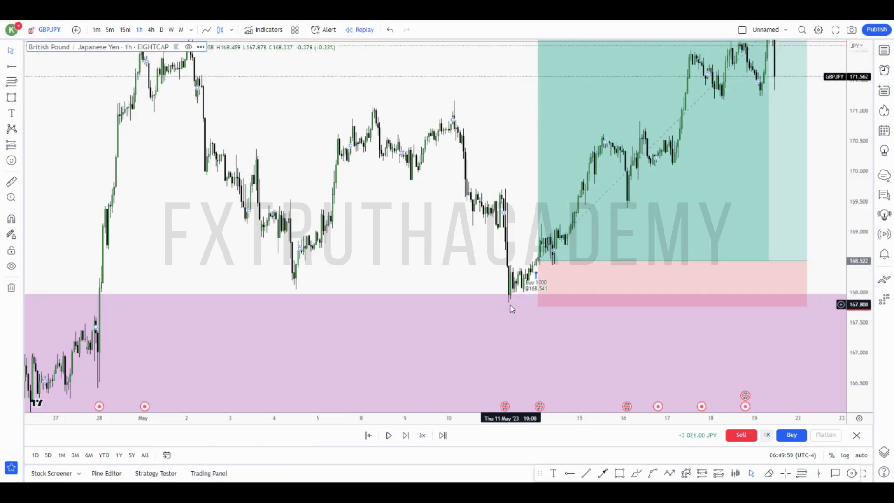
# Shift the long position drawing slightly earlier and higher, with entry at about 168.558, stop at 167.800 and target at 172.386.
pyautogui.moveTo(561, 197); pyautogui.dragTo(576, 154)
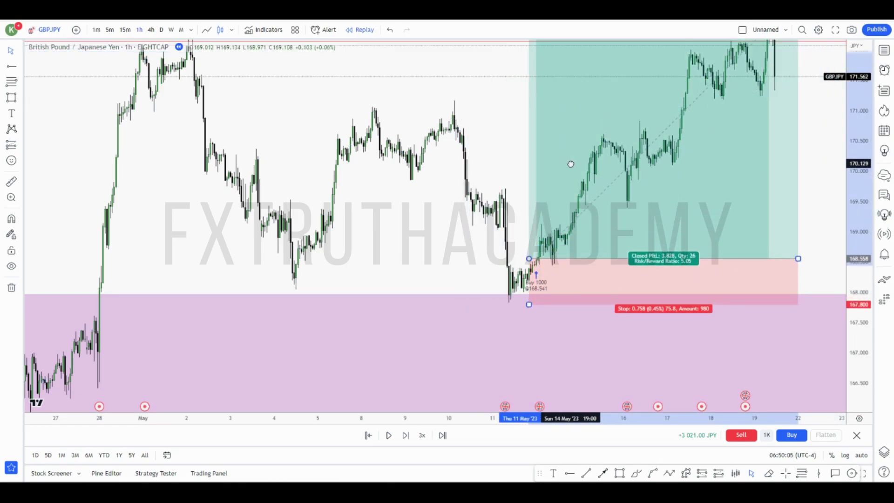
pyautogui.moveTo(462, 174); pyautogui.dragTo(426, 260)
pyautogui.click(587, 341)
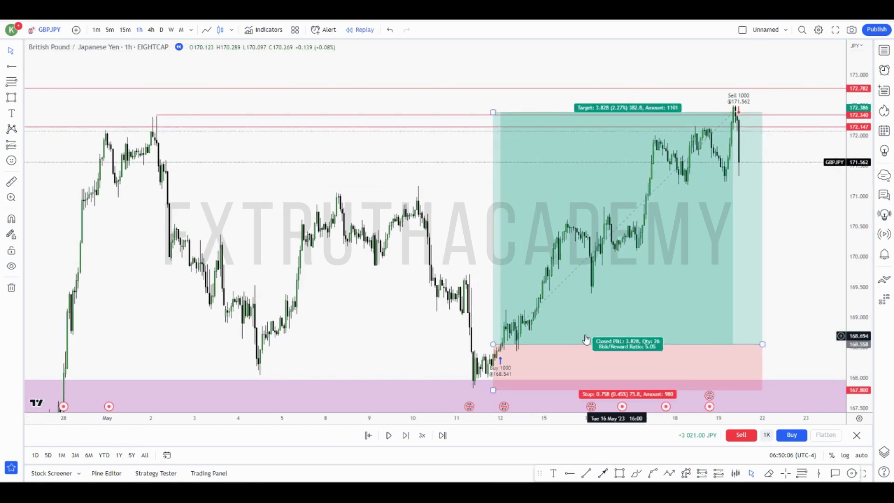
pyautogui.press('Escape')
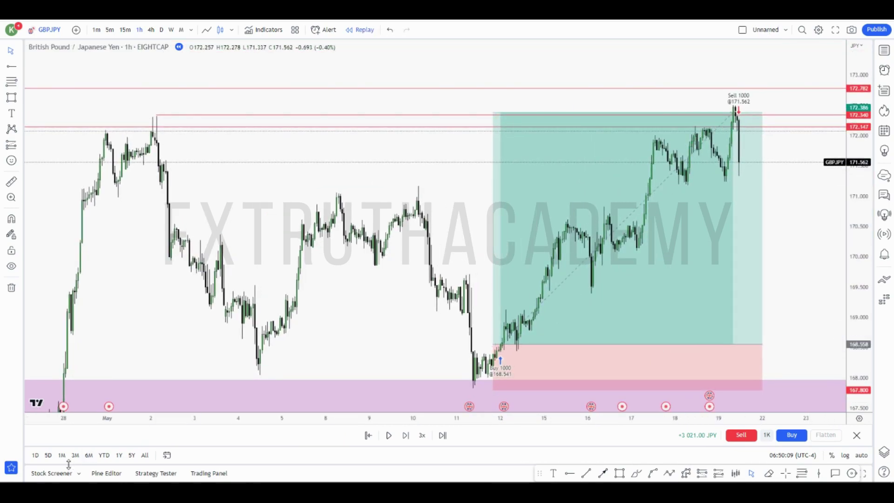